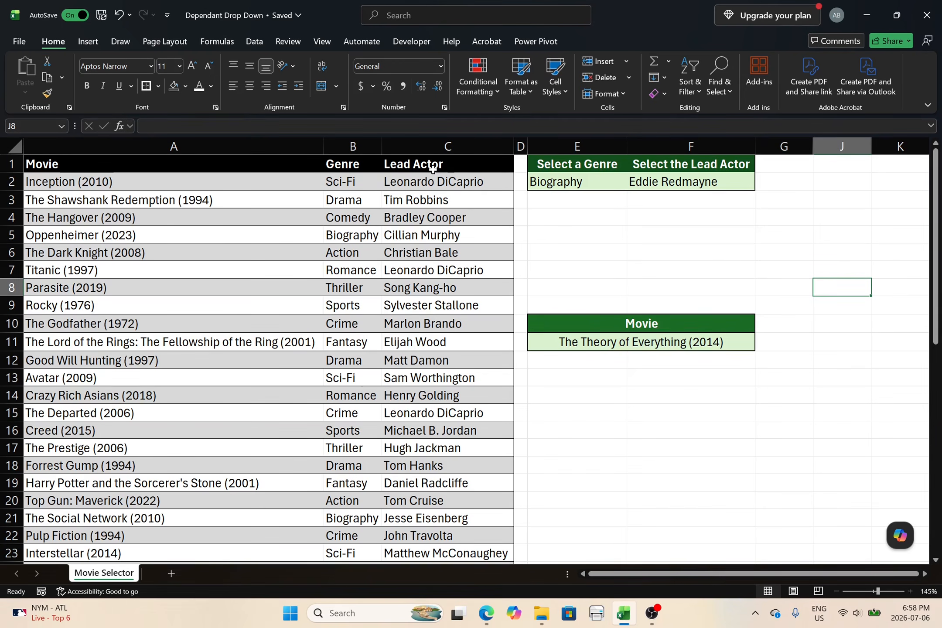
- Choose Sports as the genre in cell E2 on the Movie Selector sheet
left_click(616, 239)
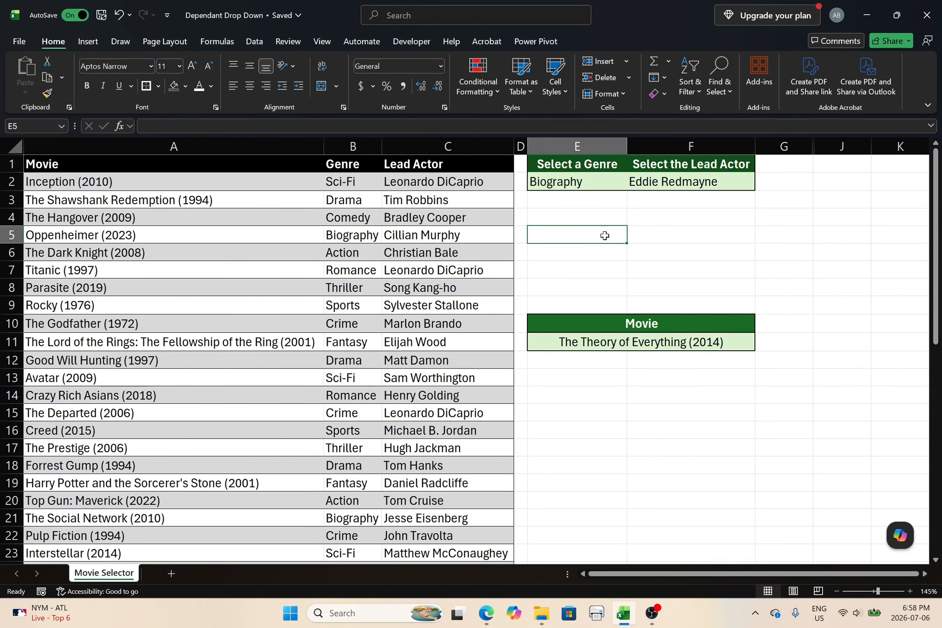
left_click(624, 182)
left_click(632, 183)
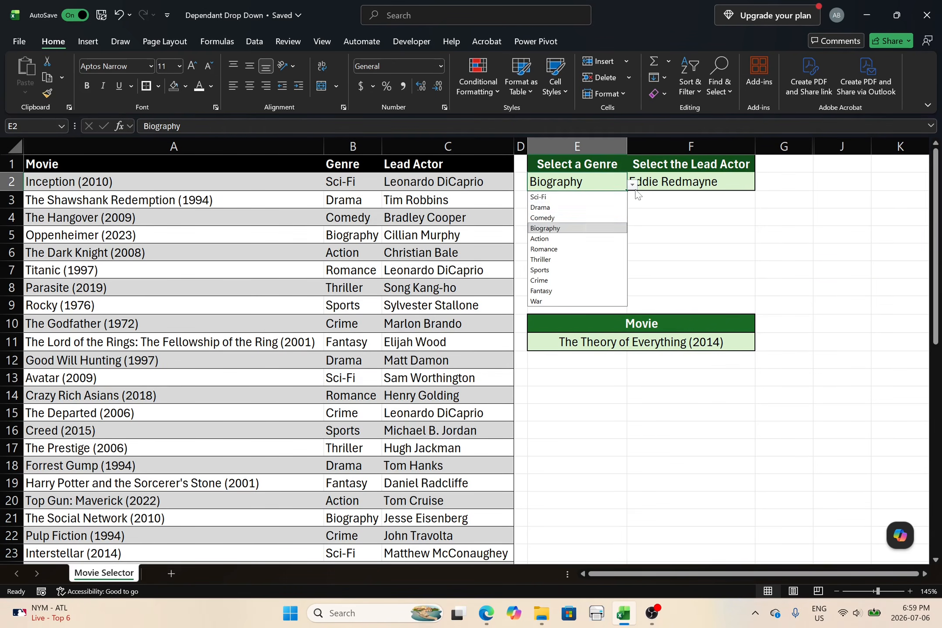
left_click(587, 270)
left_click(685, 233)
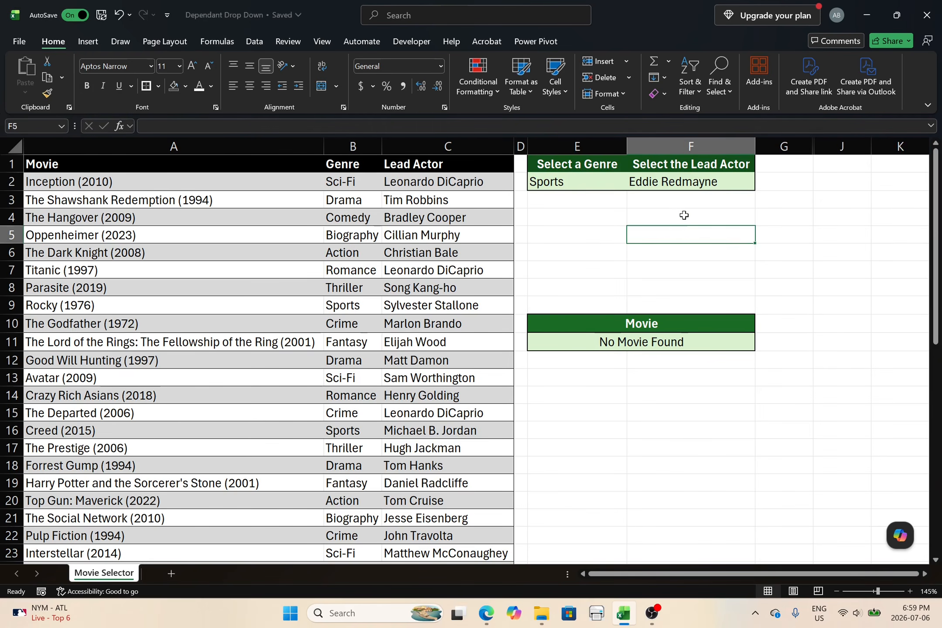
- Choose Brad Pitt as the lead actor in cell F2 and inspect the formula behind the Movie result
left_click(748, 183)
left_click(760, 185)
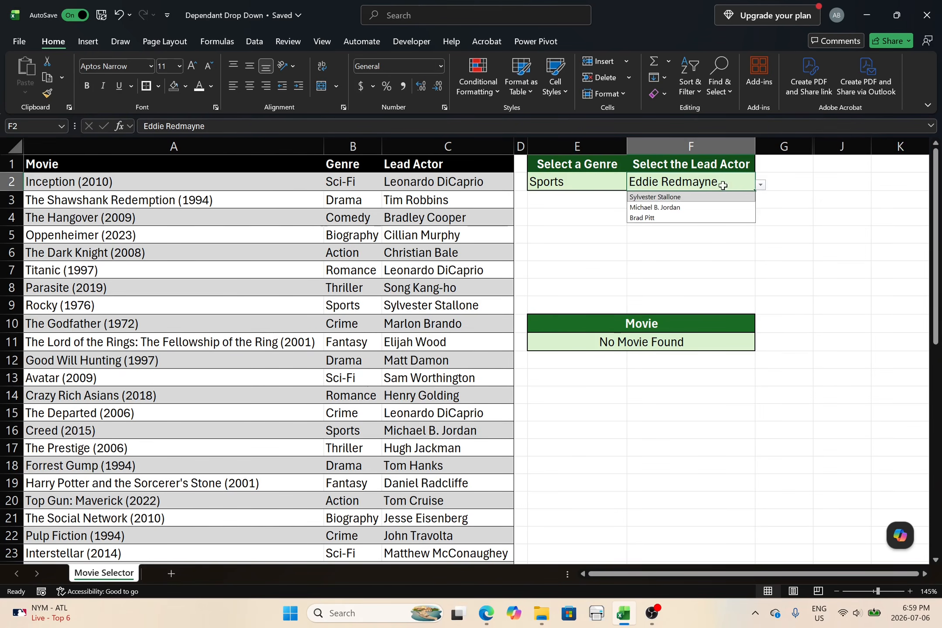
left_click(677, 218)
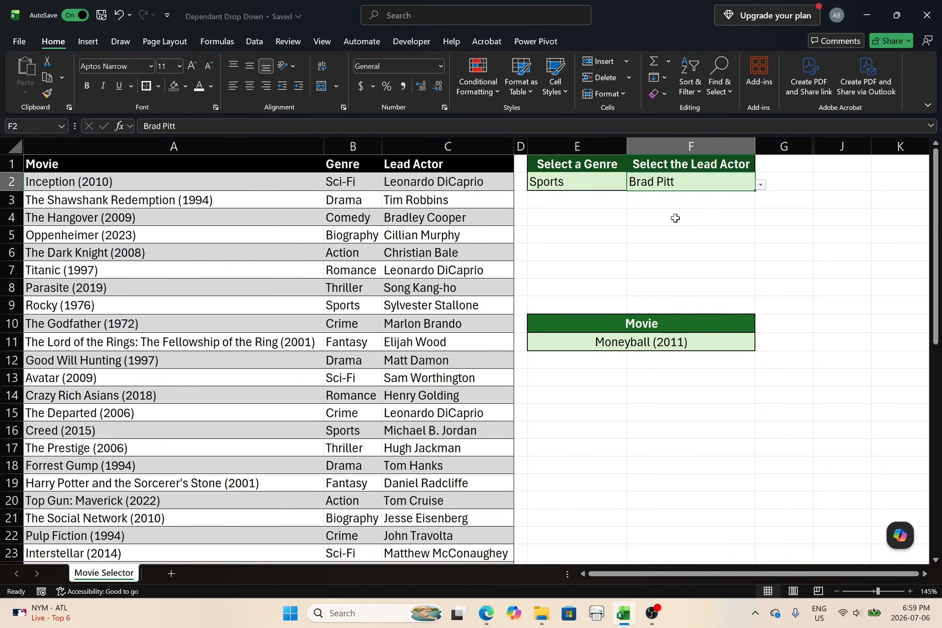
left_click(661, 340)
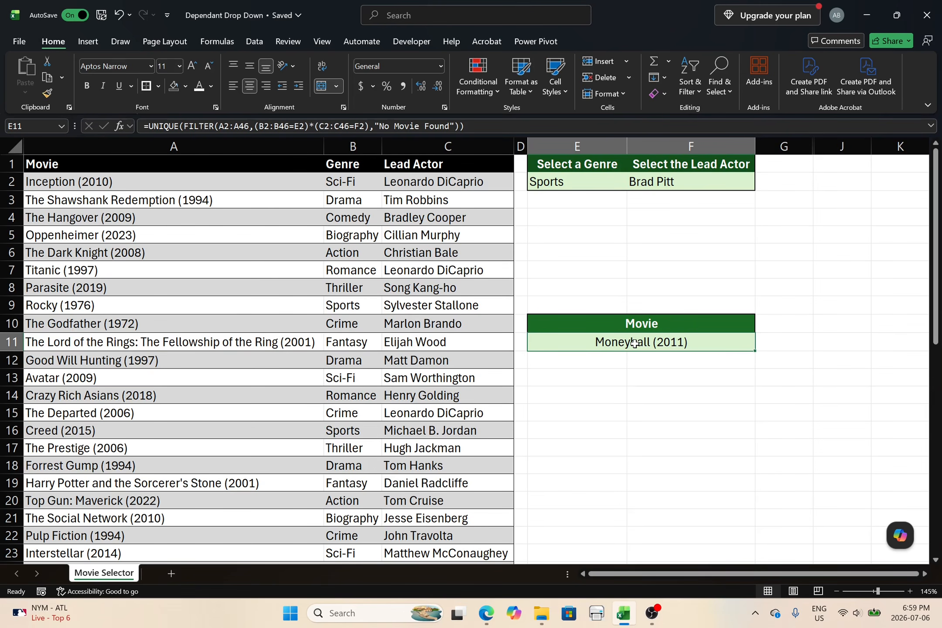
left_click(724, 293)
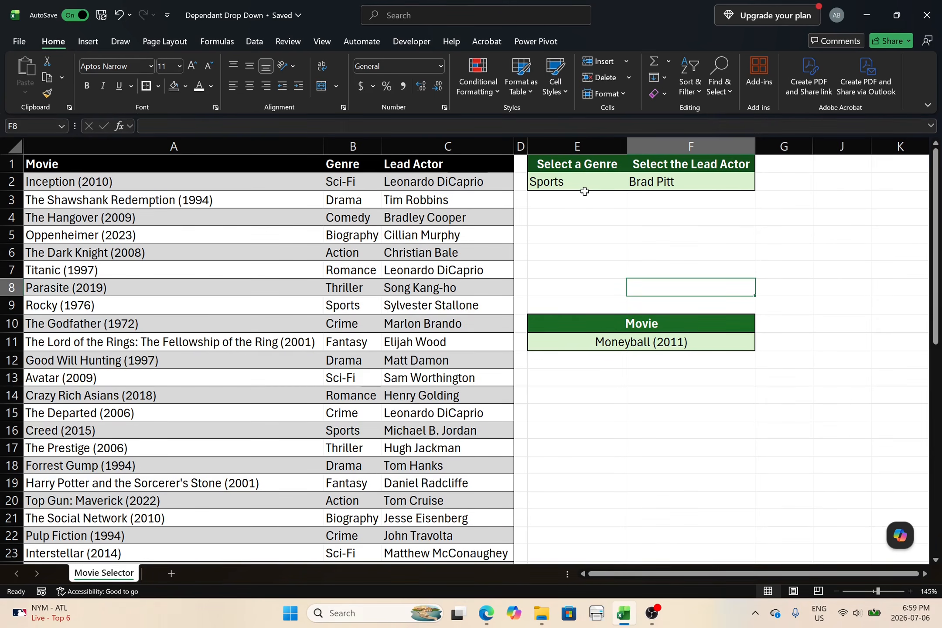
- Examine the table's Genre and Lead Actor entries alongside the genre and lead actor selection cells
left_click_drag(351, 181, 356, 468)
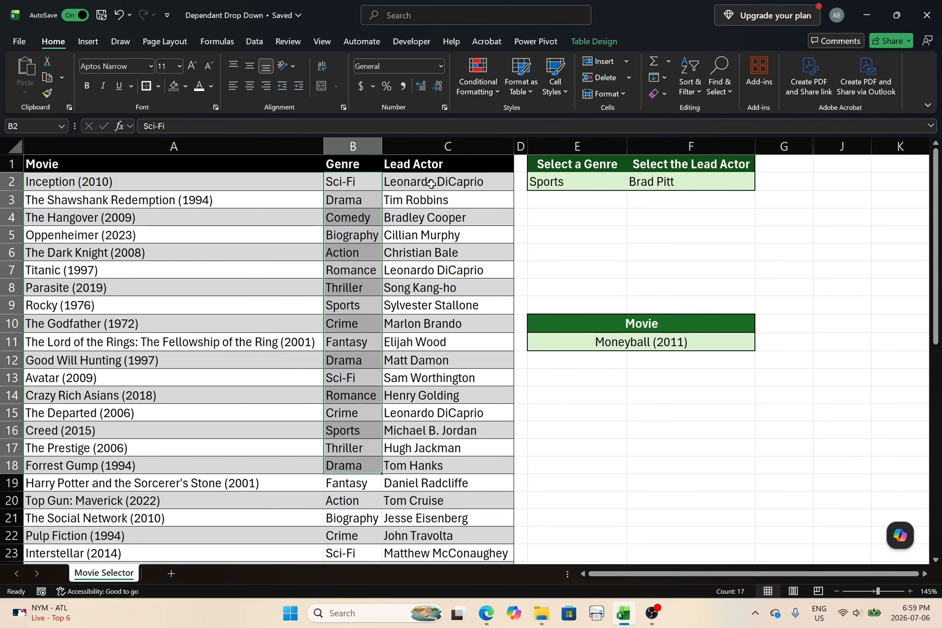
left_click_drag(431, 183, 427, 447)
left_click(654, 184)
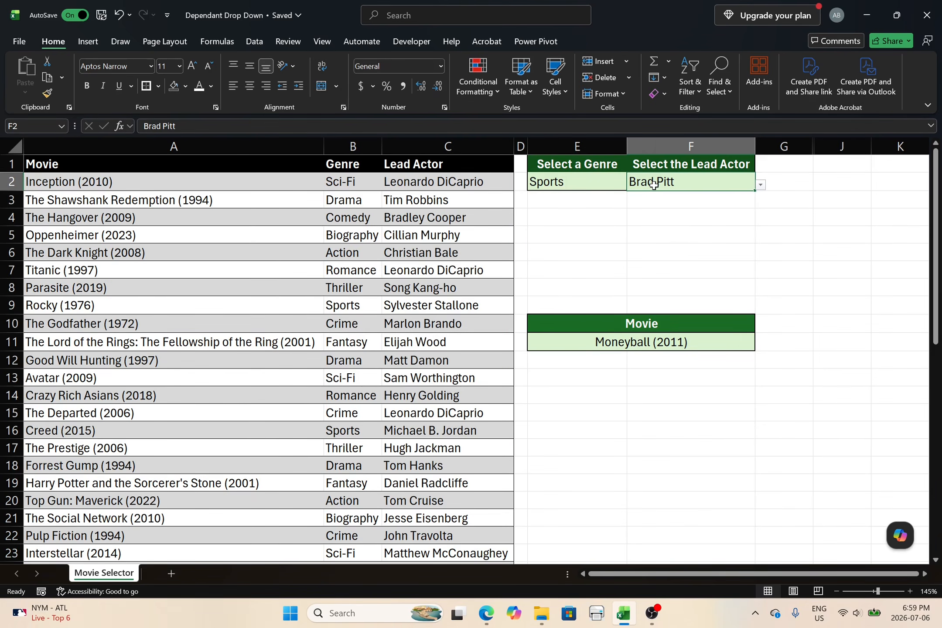
left_click(578, 183)
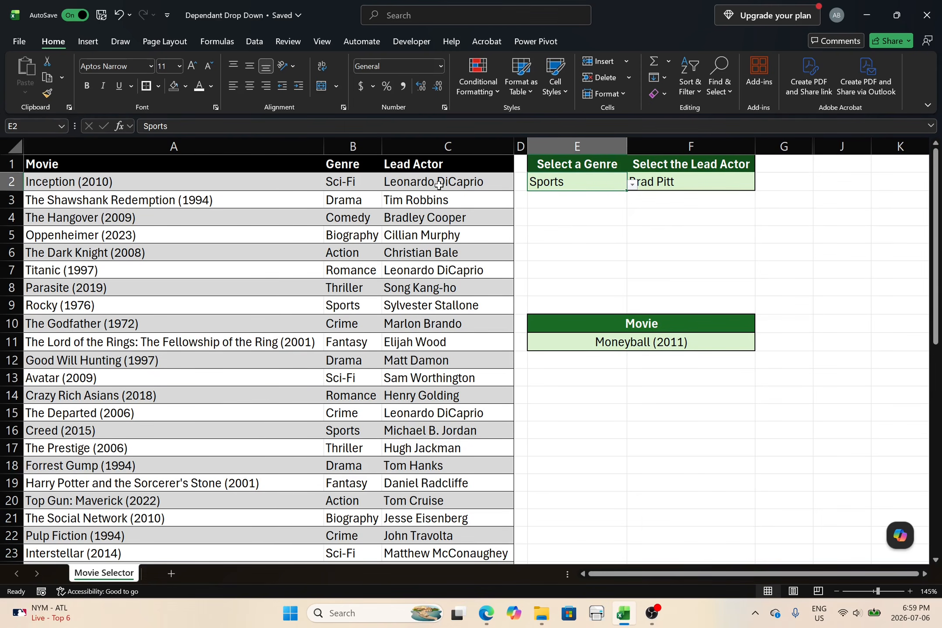
left_click_drag(439, 186, 445, 482)
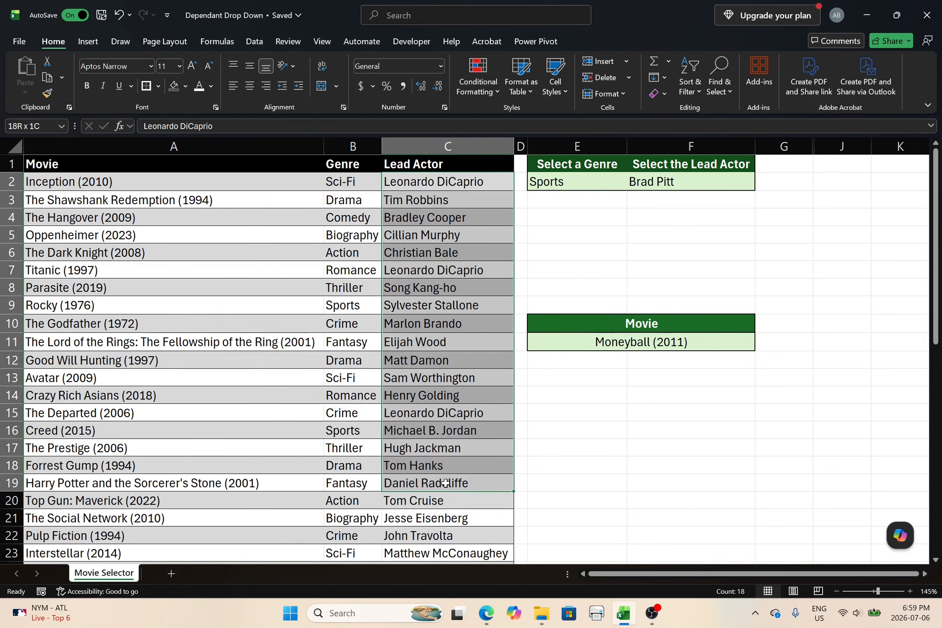
left_click_drag(445, 483, 444, 483)
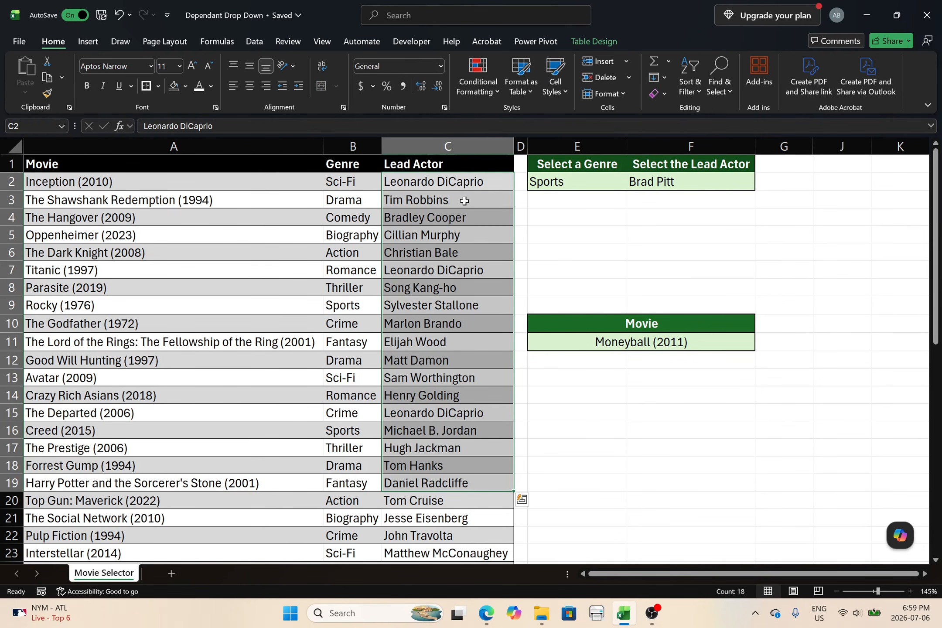
- Choose Sylvester Stallone as the lead actor in cell F2 and check the Movie result in E11
left_click(699, 180)
left_click(761, 185)
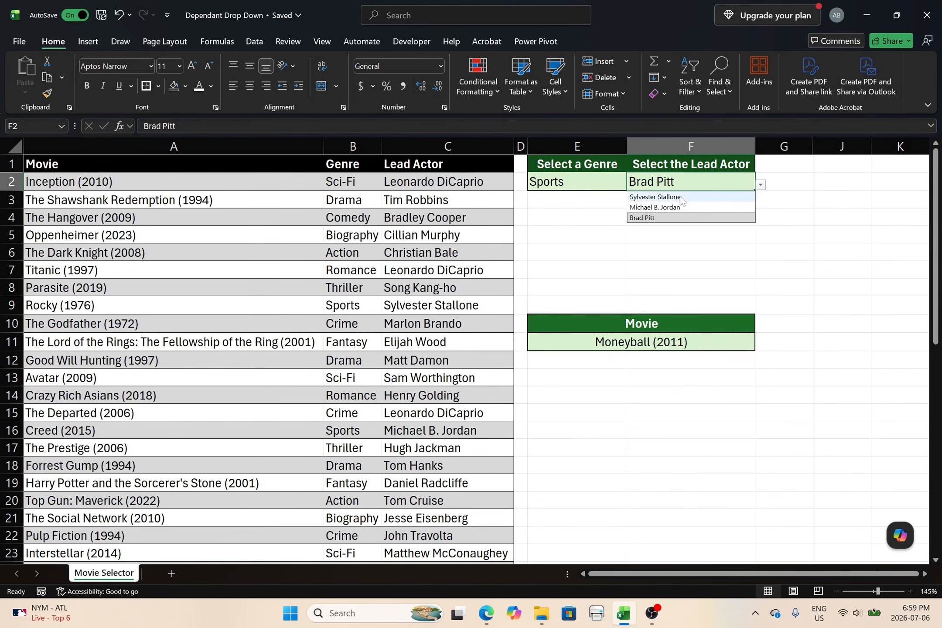
left_click(659, 196)
left_click(639, 341)
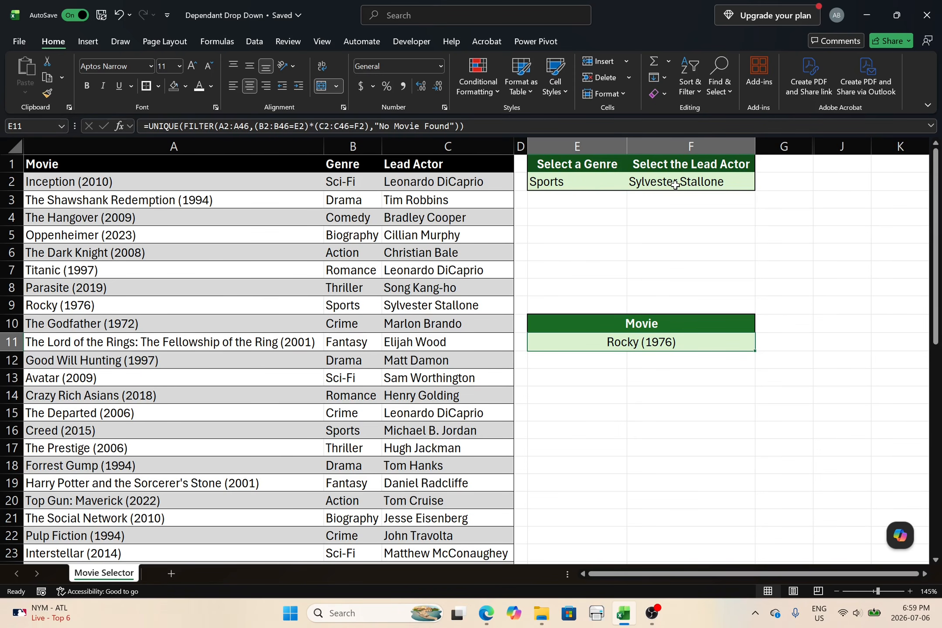
left_click(796, 229)
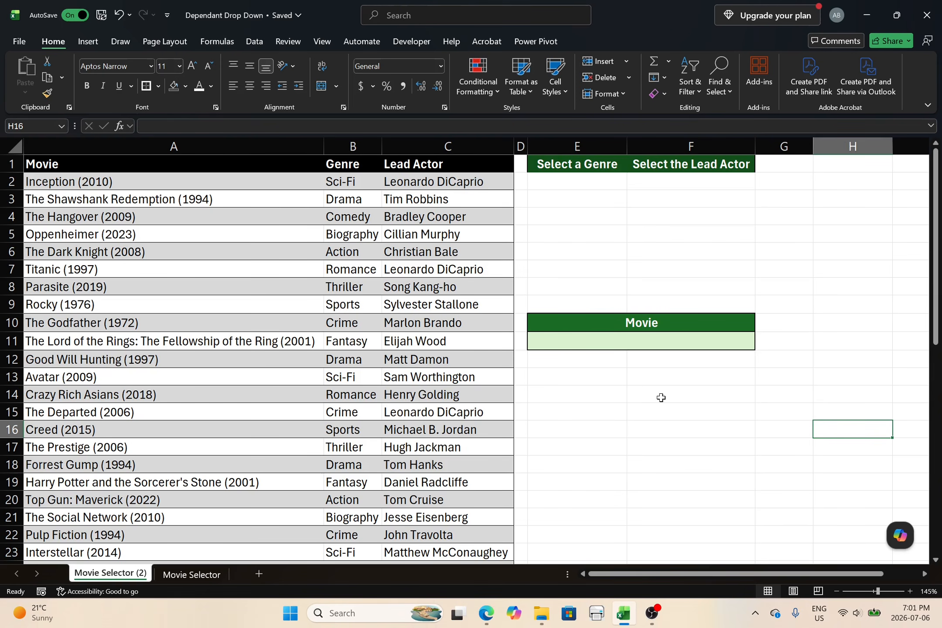
- Examine the repeated genre entries in column B of the Movie Selector (2) table
left_click_drag(346, 183, 345, 440)
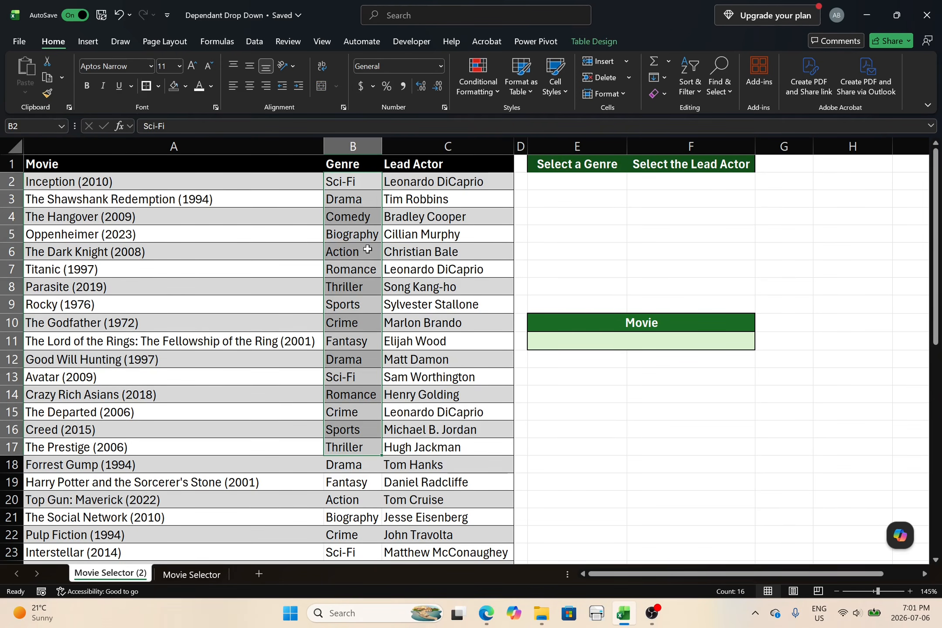
left_click(458, 218)
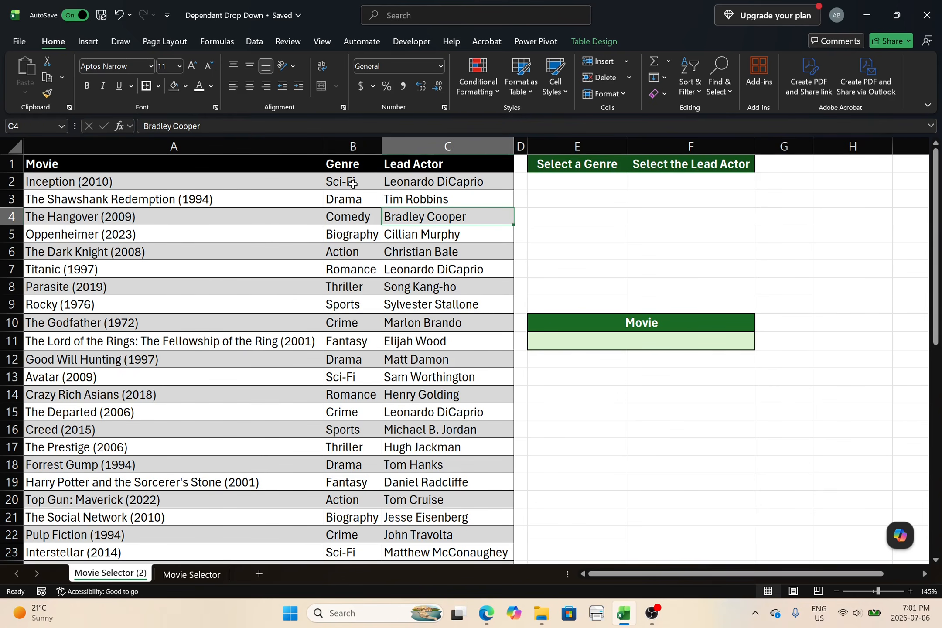
left_click_drag(353, 183, 358, 400)
left_click(487, 246)
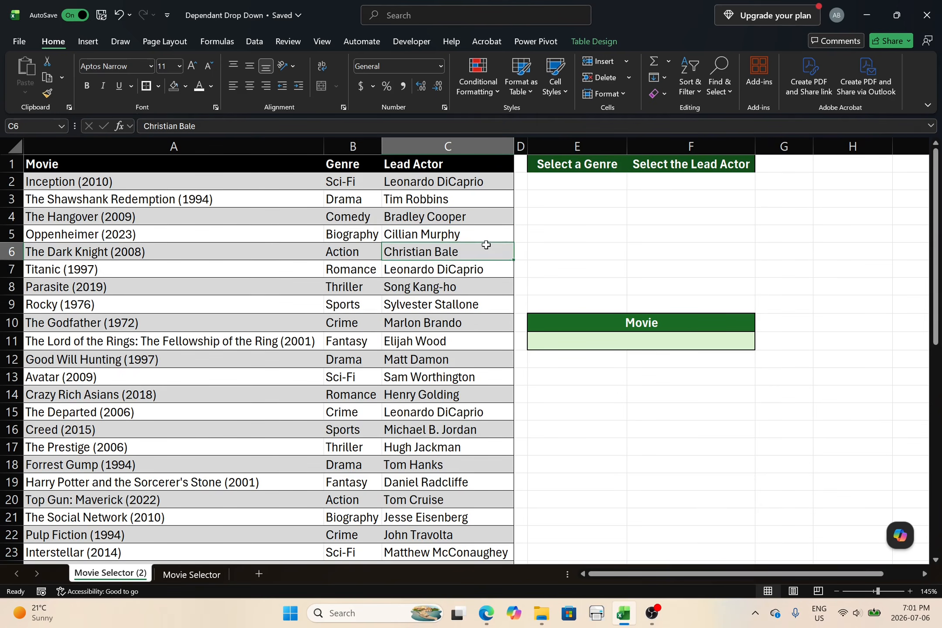
left_click_drag(345, 181, 362, 507)
left_click(487, 288)
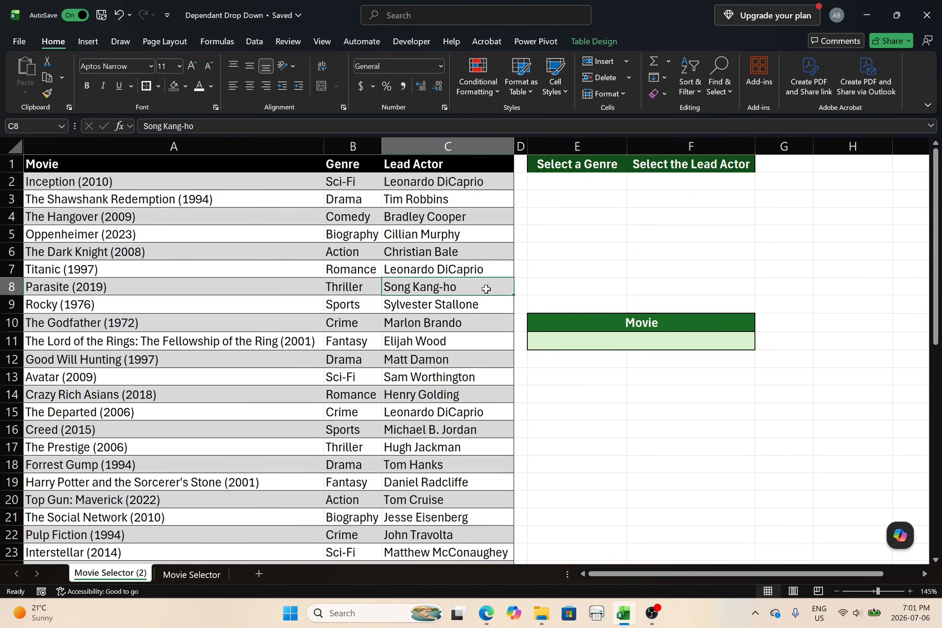
- Enter the heading Helper_Genre in cell H1
left_click(834, 167)
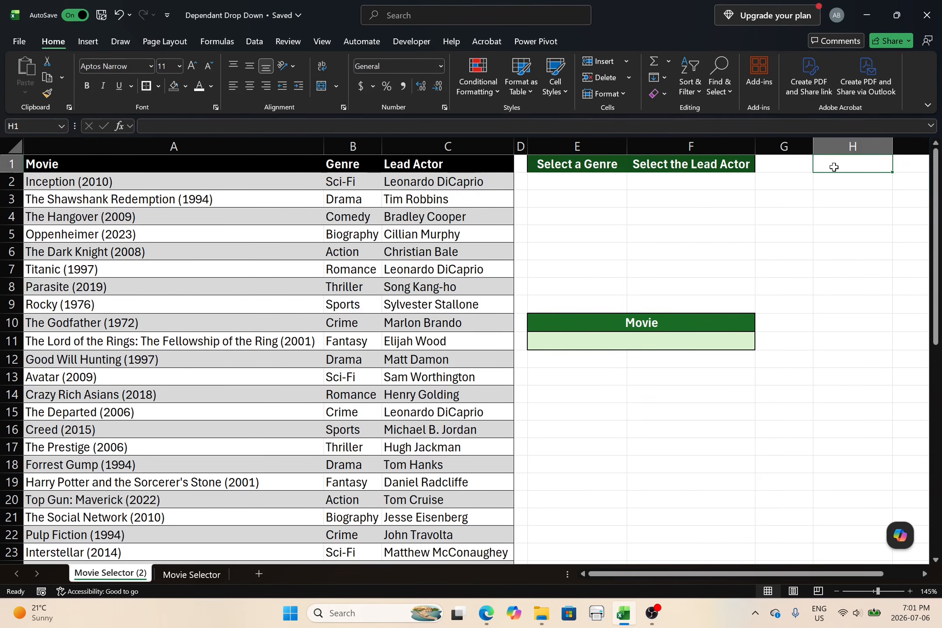
type("Helper")
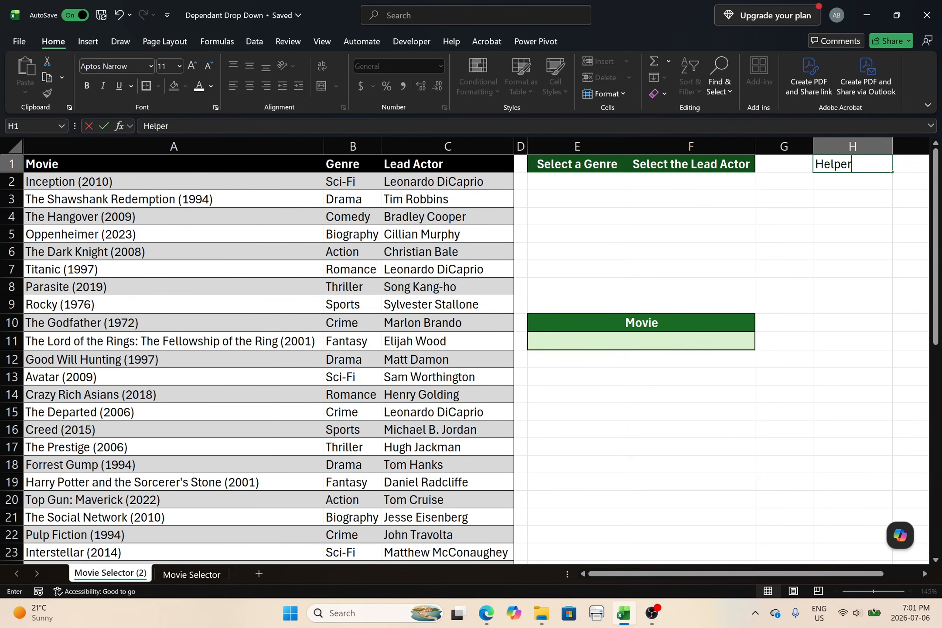
type("_Genre")
key("Return")
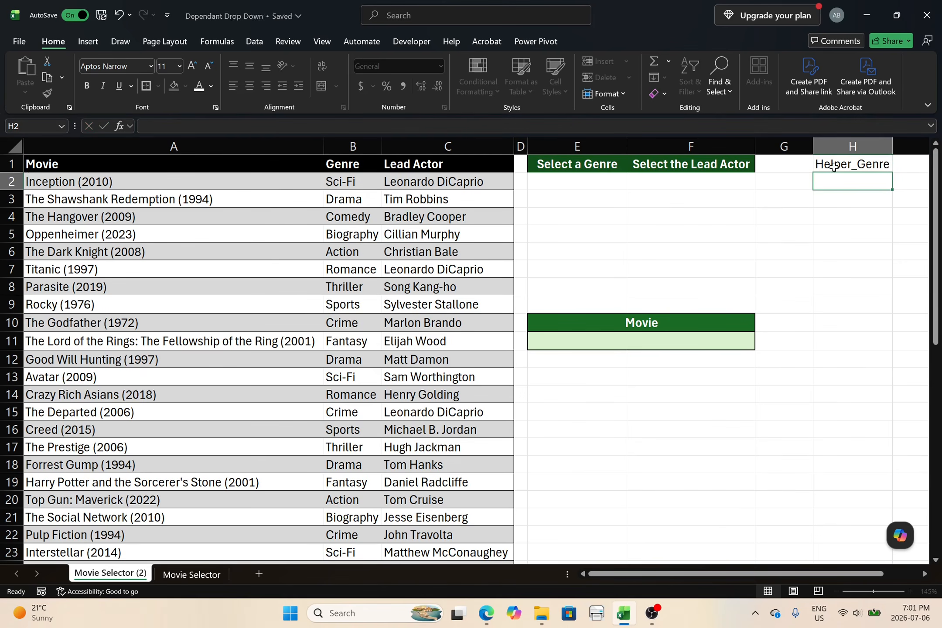
- Enter =UNIQUE(Table13[Genre]) in cell H2 to list each distinct genre, and look over the spilled list
type("=uniq")
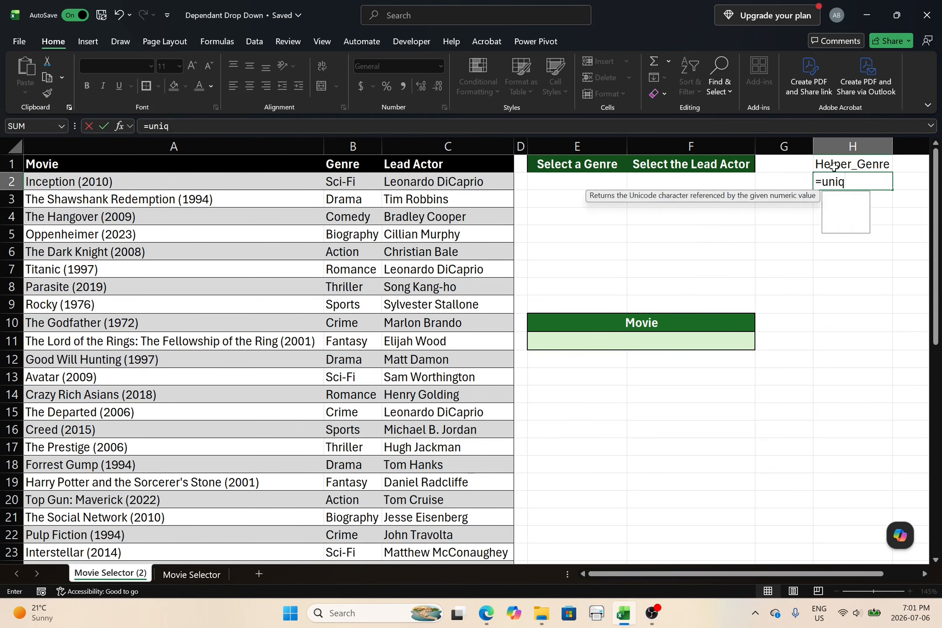
type("ue(")
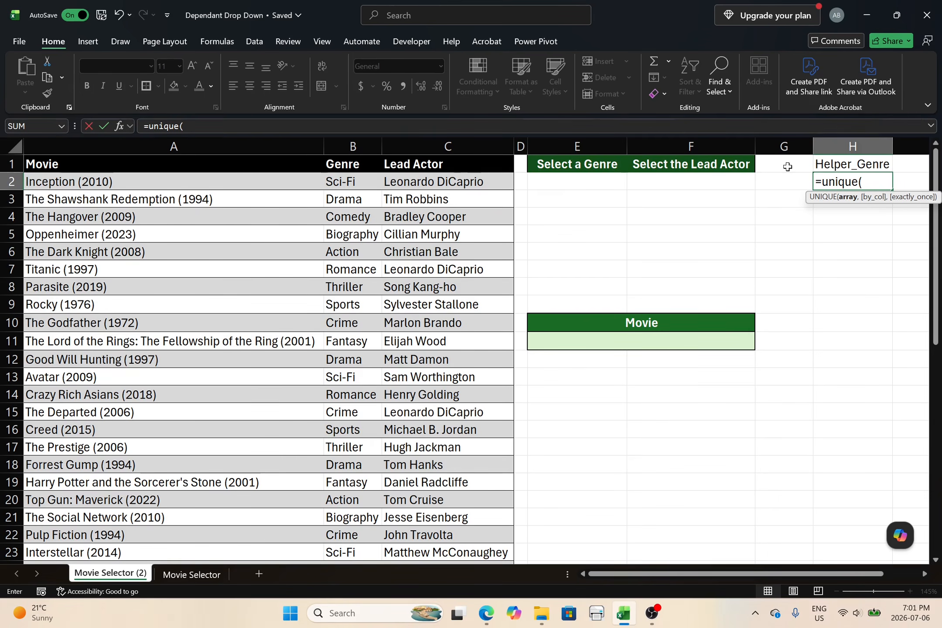
left_click(358, 184)
key("ctrl+shift+Down")
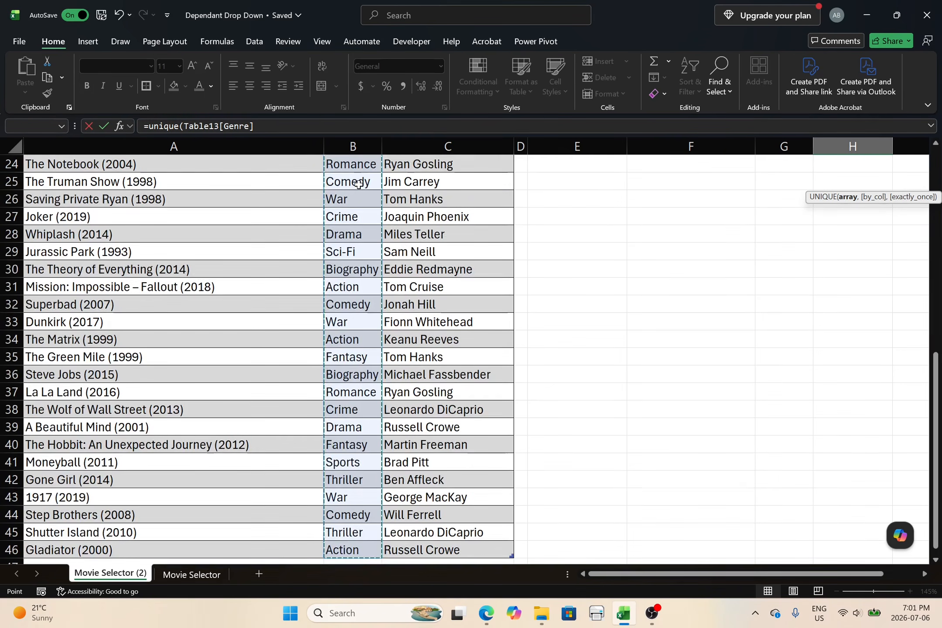
key("Return")
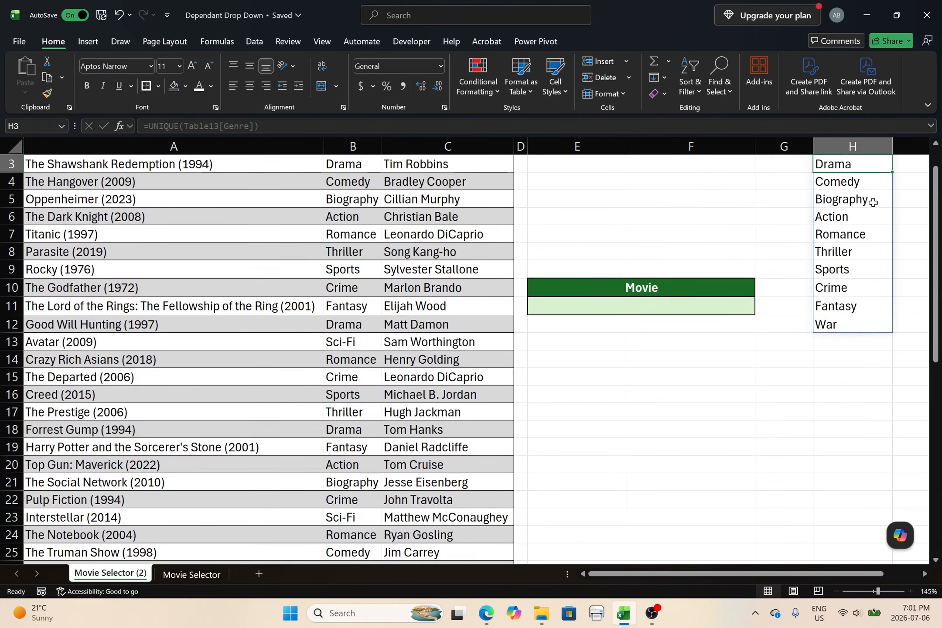
scroll(761, 438, "up", 1)
left_click_drag(842, 181, 845, 383)
left_click(851, 185)
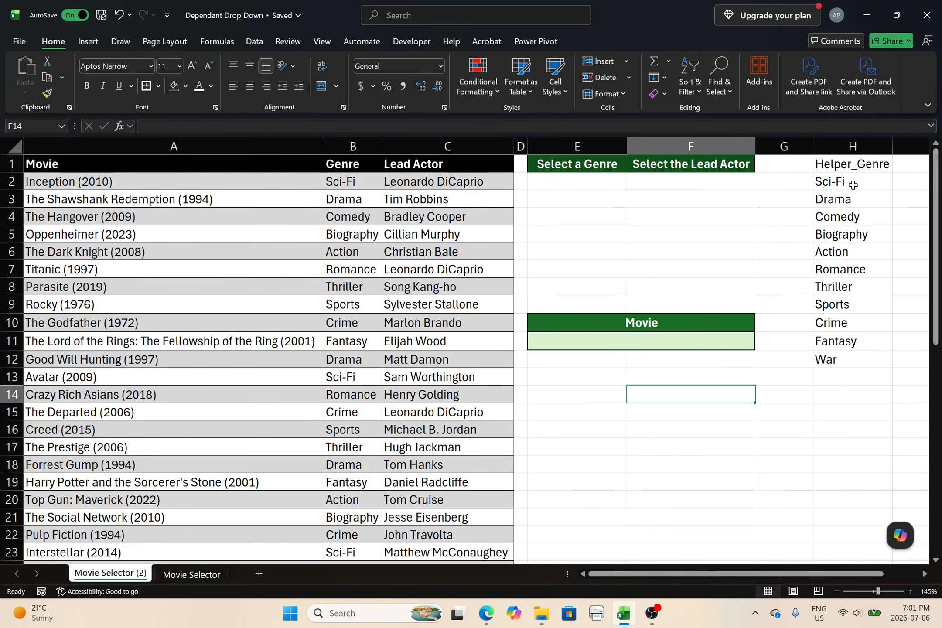
- Add List data validation to cell E2 with the source =$H$2#, and open the cell's genre dropdown to check it
left_click(591, 183)
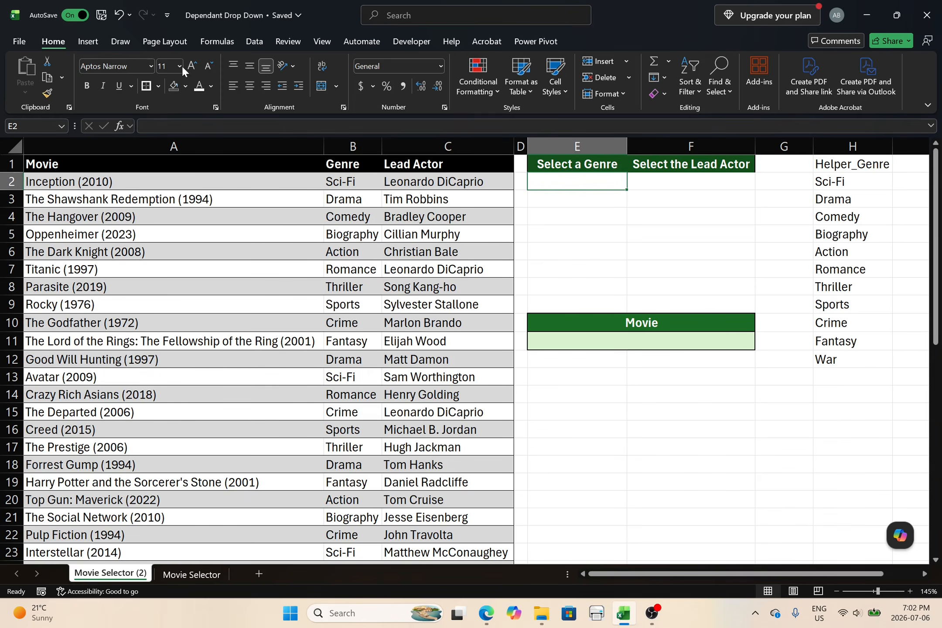
left_click(264, 40)
left_click(691, 94)
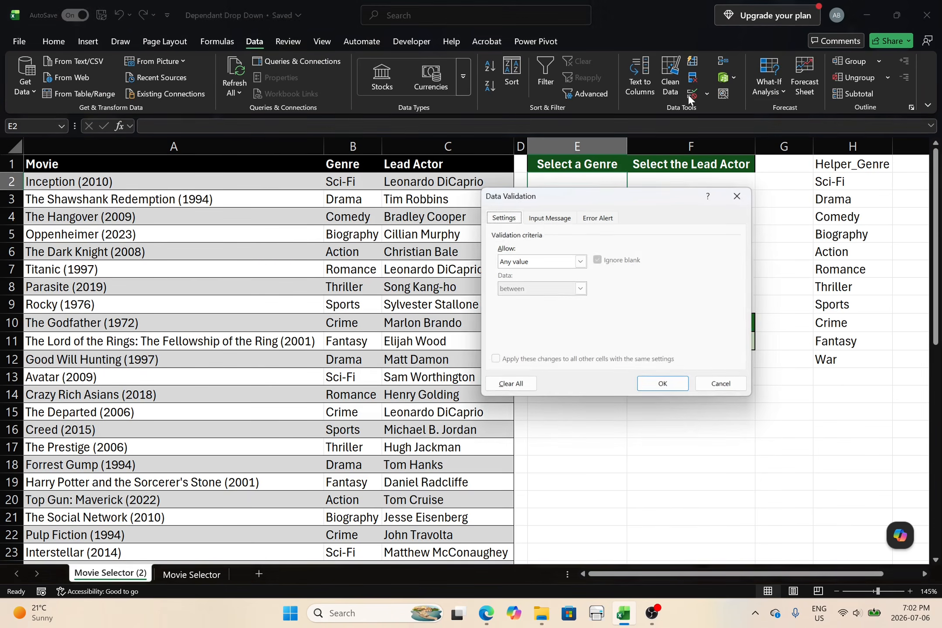
left_click(580, 262)
left_click(515, 302)
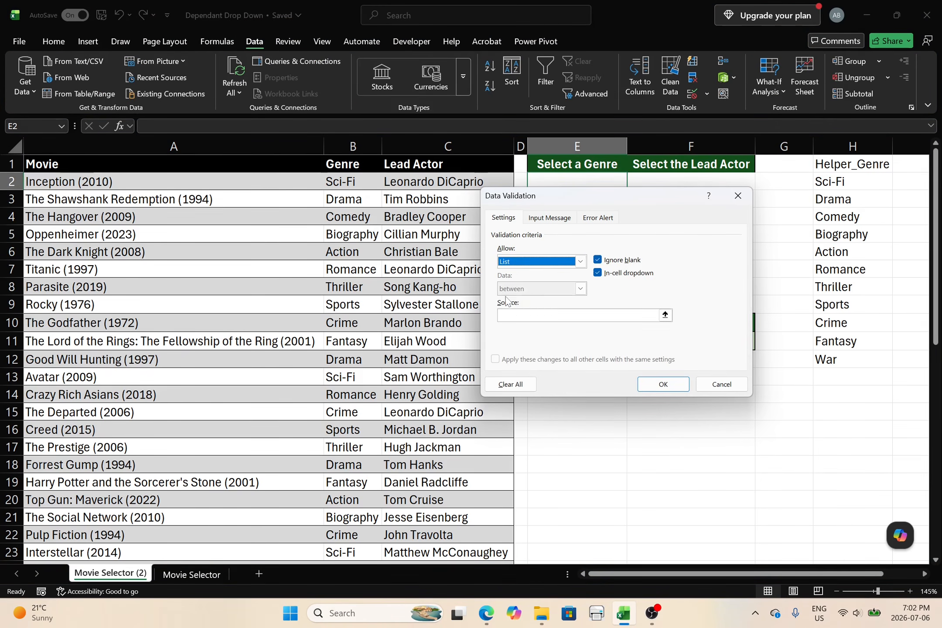
left_click(657, 314)
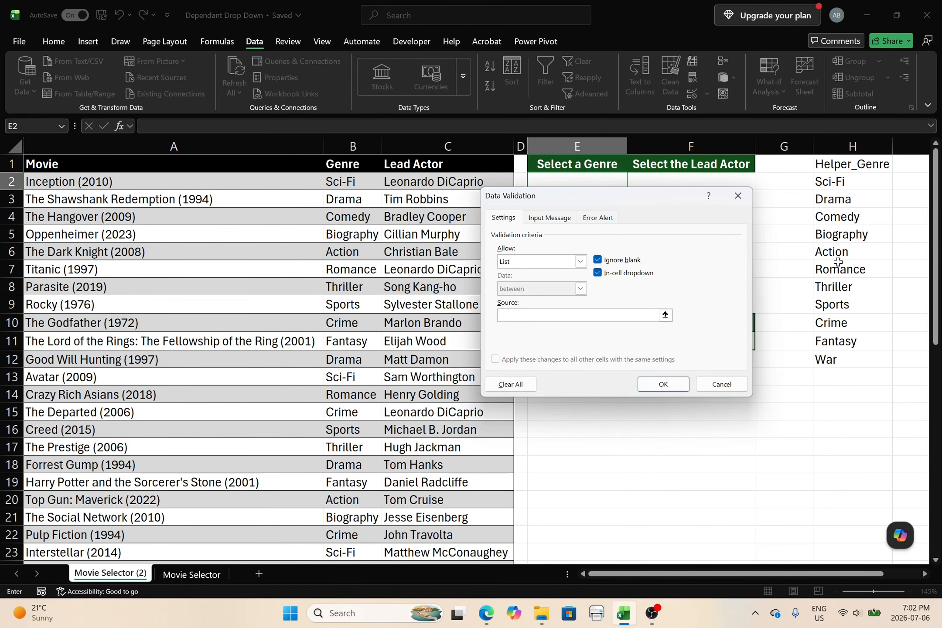
left_click(842, 184)
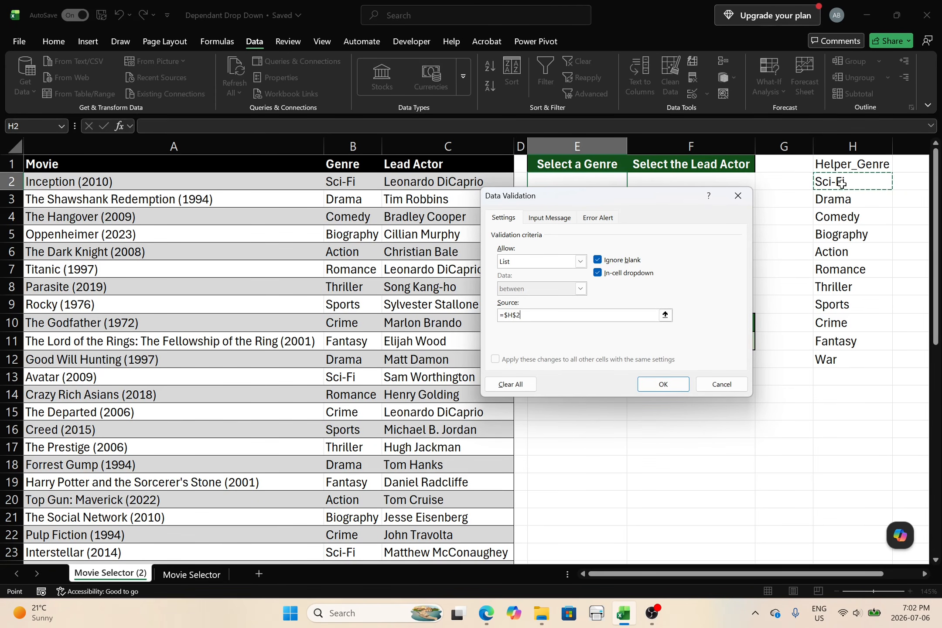
type("#")
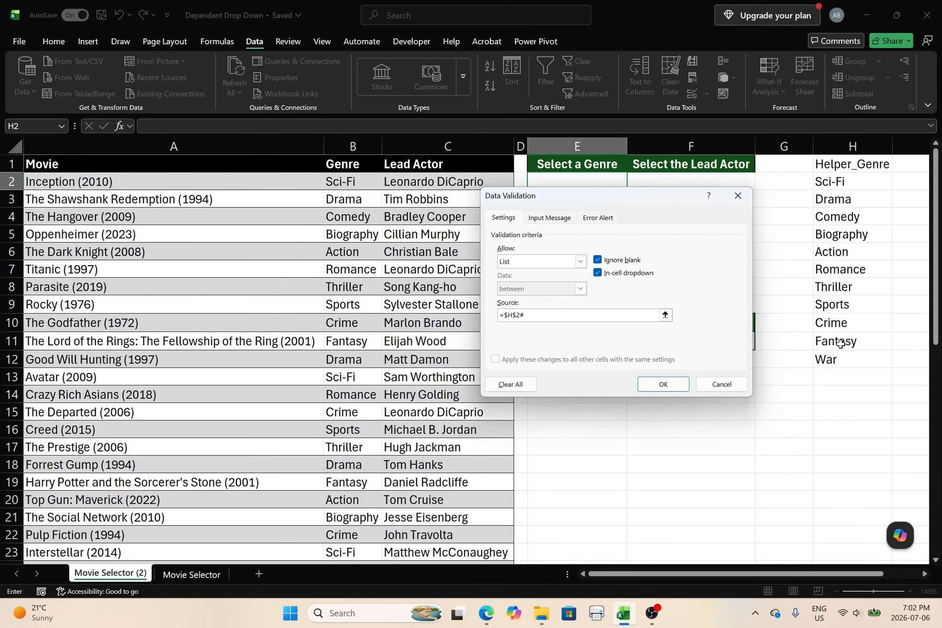
left_click(659, 384)
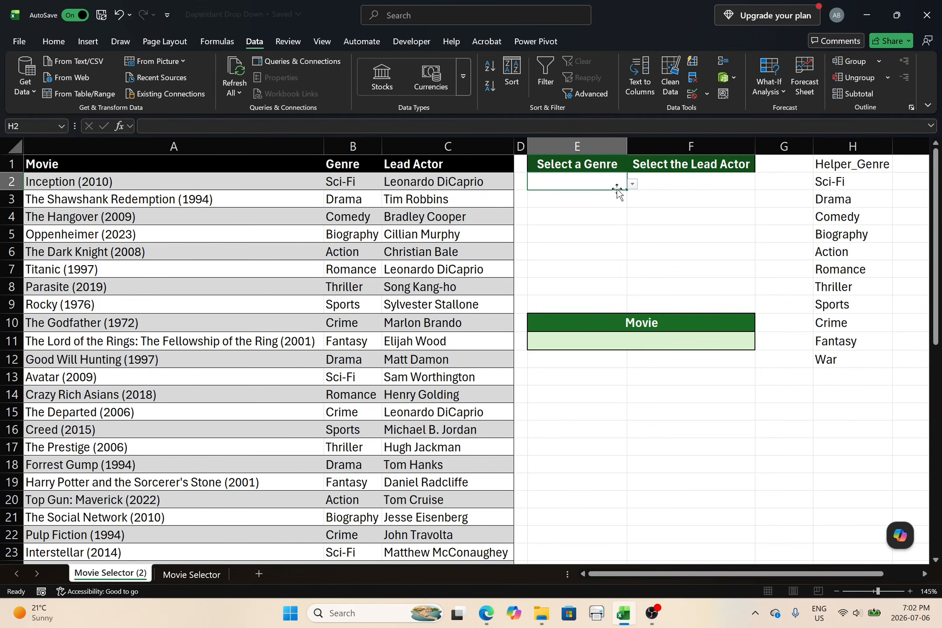
left_click(632, 184)
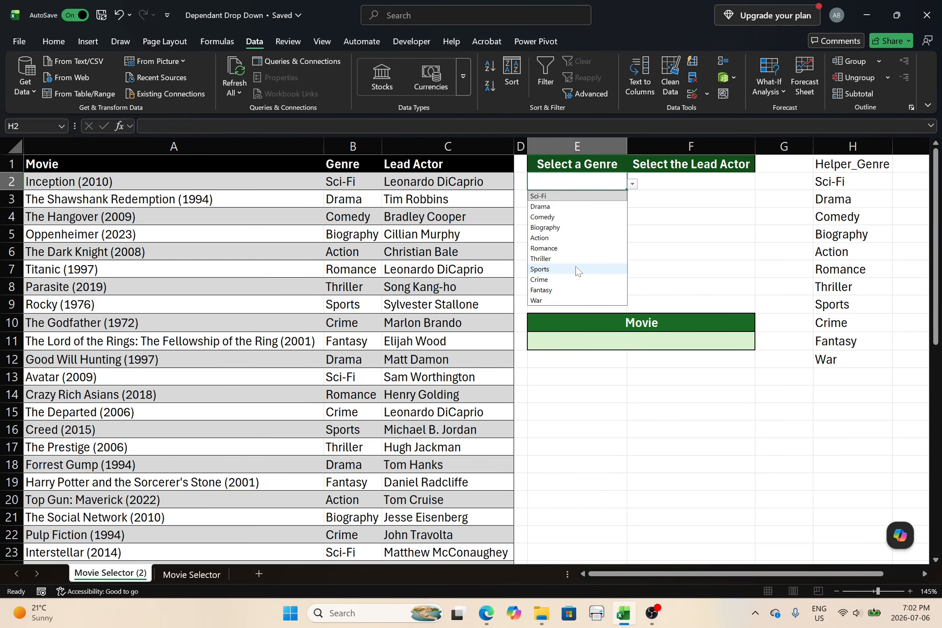
left_click(669, 234)
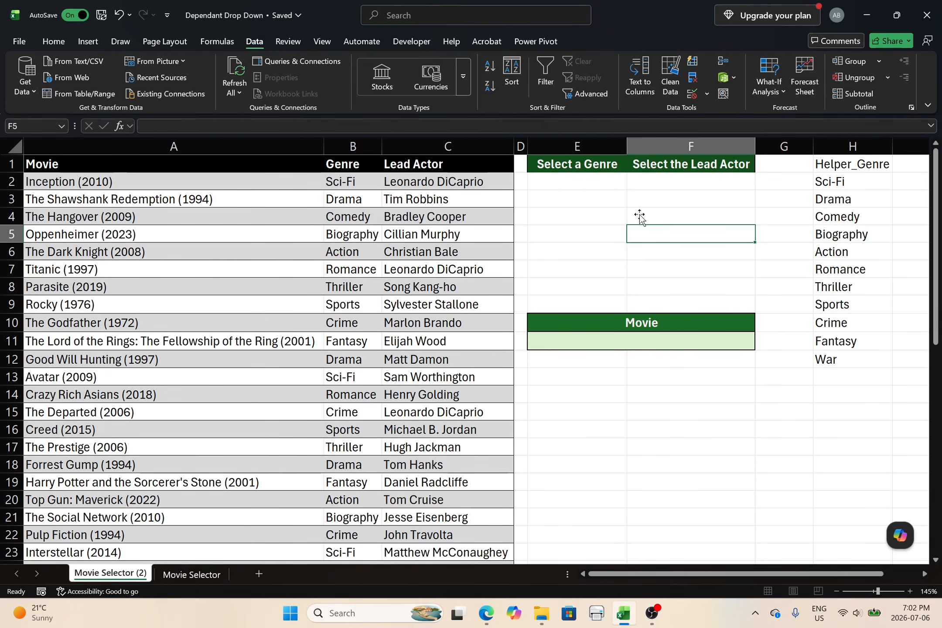
left_click(660, 180)
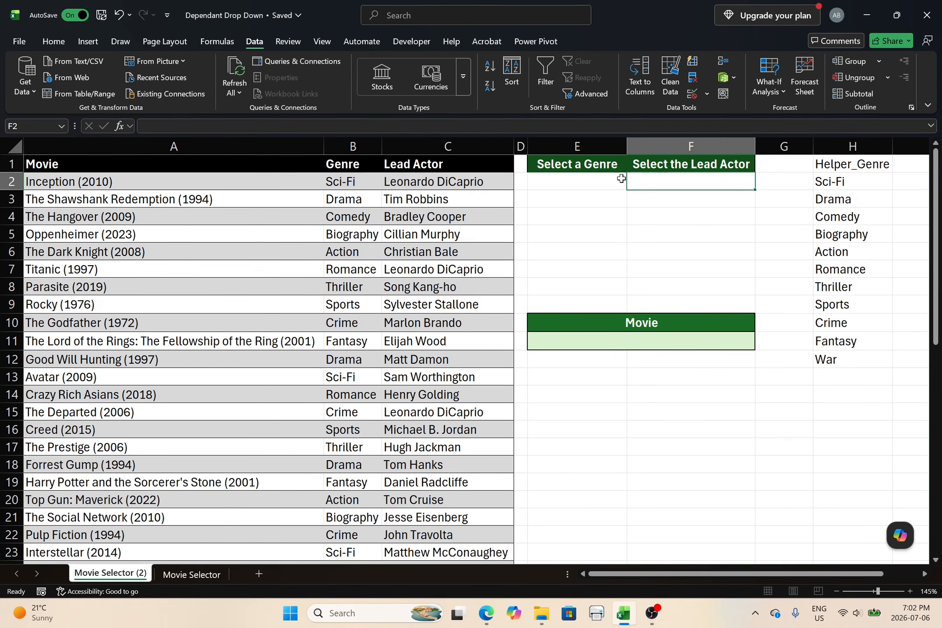
left_click(574, 180)
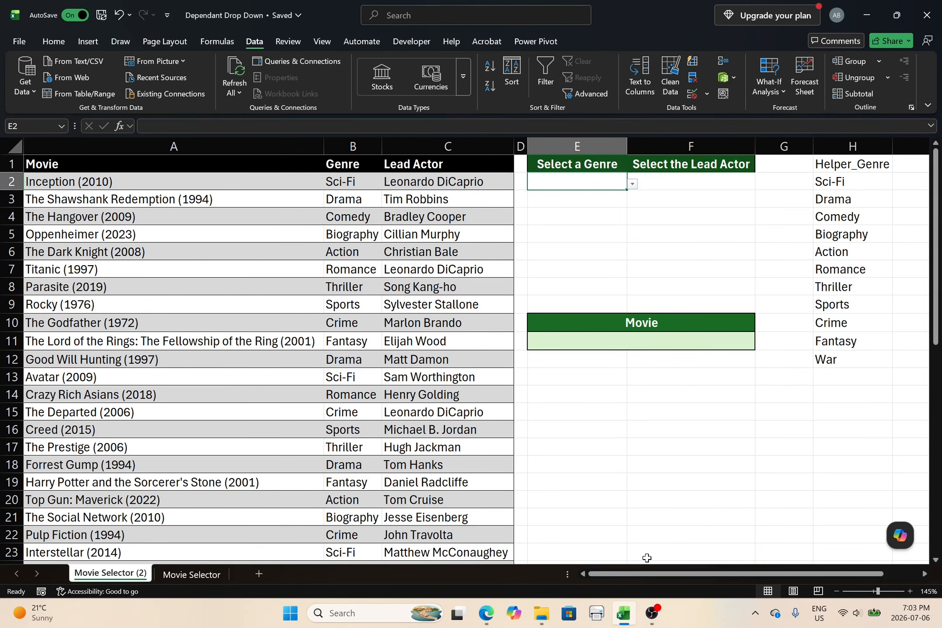
- Enter the heading Helper_Actor in cell I1
left_click_drag(649, 574, 687, 574)
left_click(822, 163)
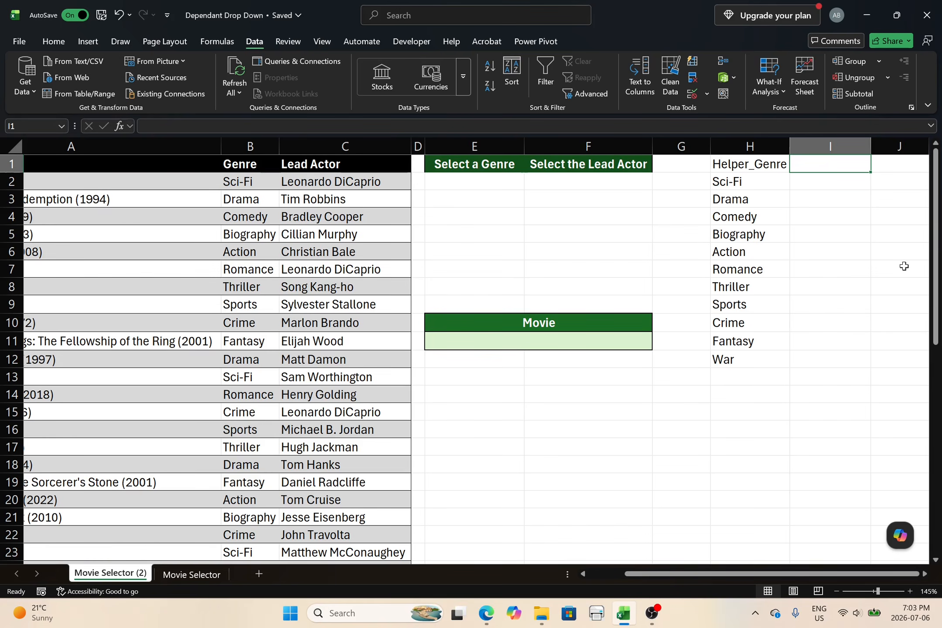
type("Helper")
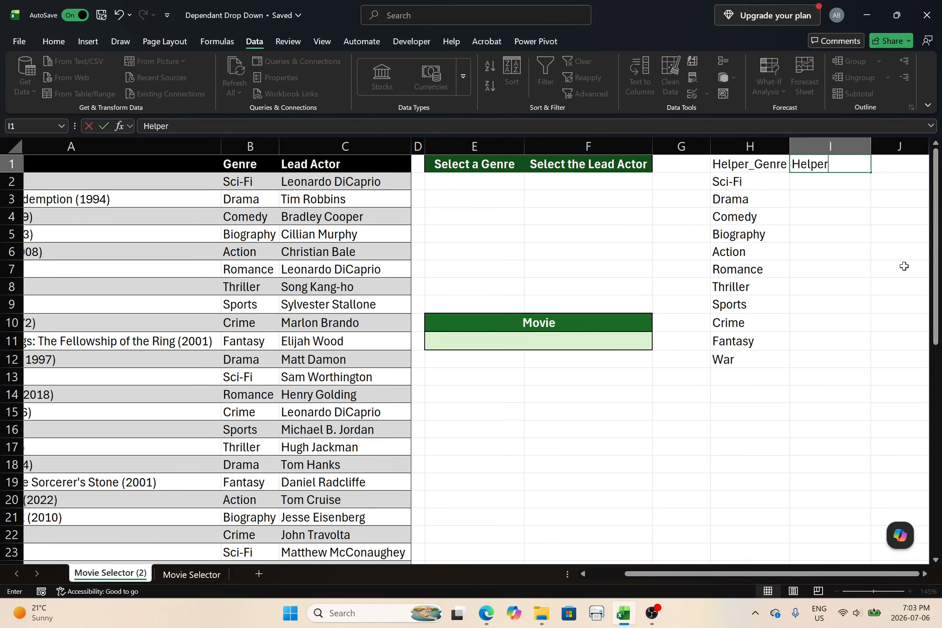
type("_Actor")
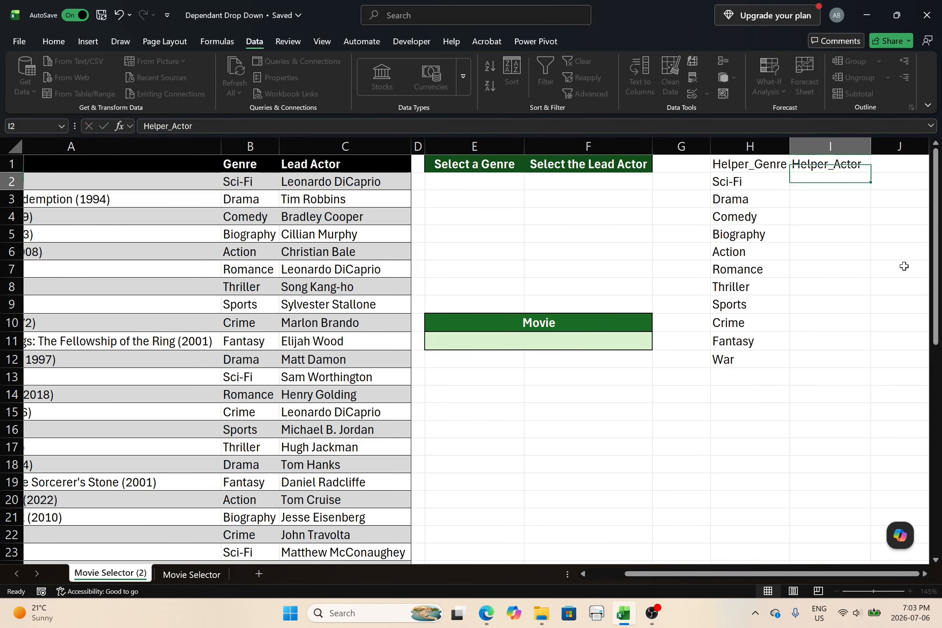
key("Return")
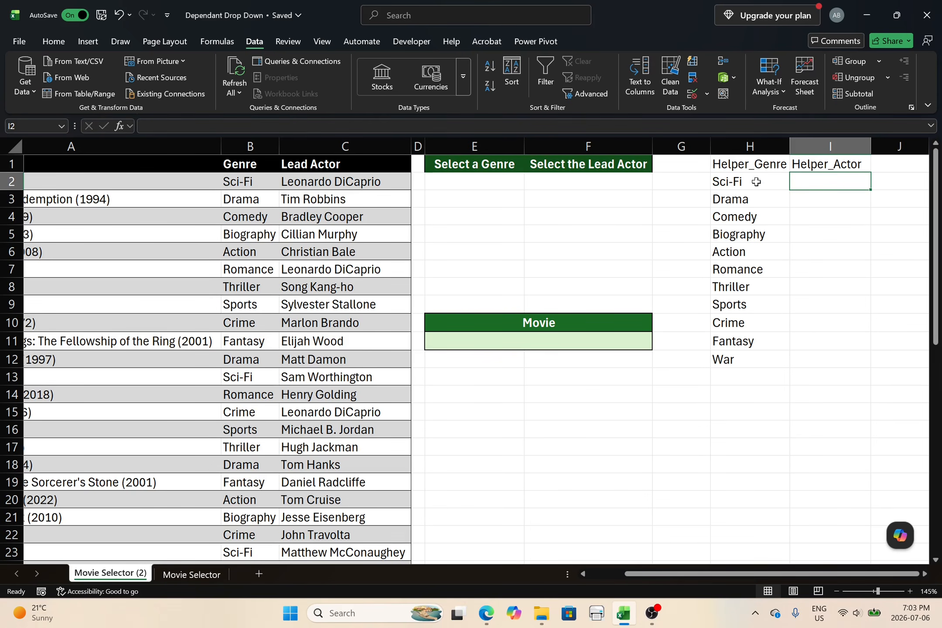
- Choose Comedy from the genre dropdown in cell E2, and look over the empty cells under Helper_Actor
left_click(491, 179)
left_click(529, 183)
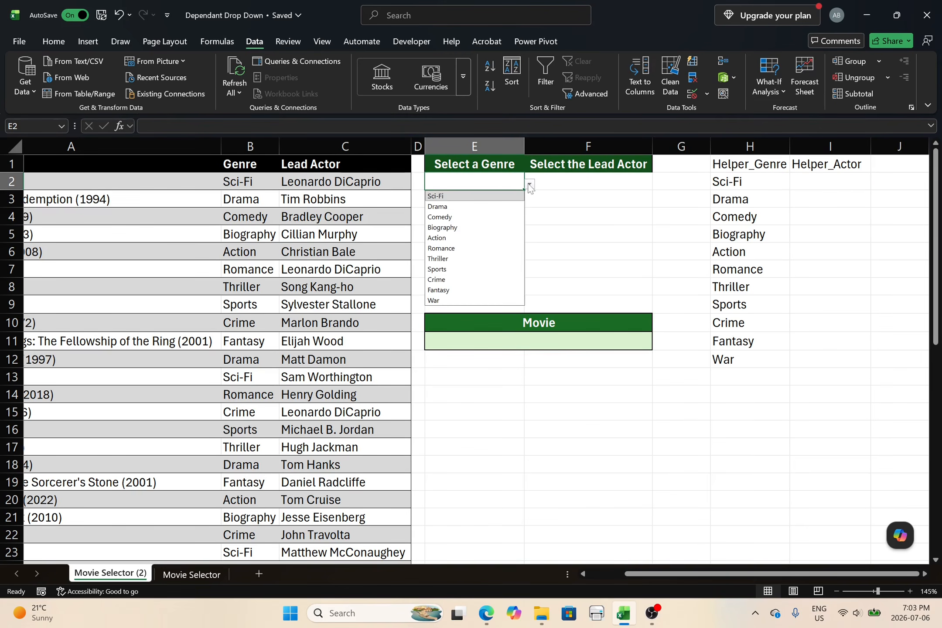
left_click(479, 217)
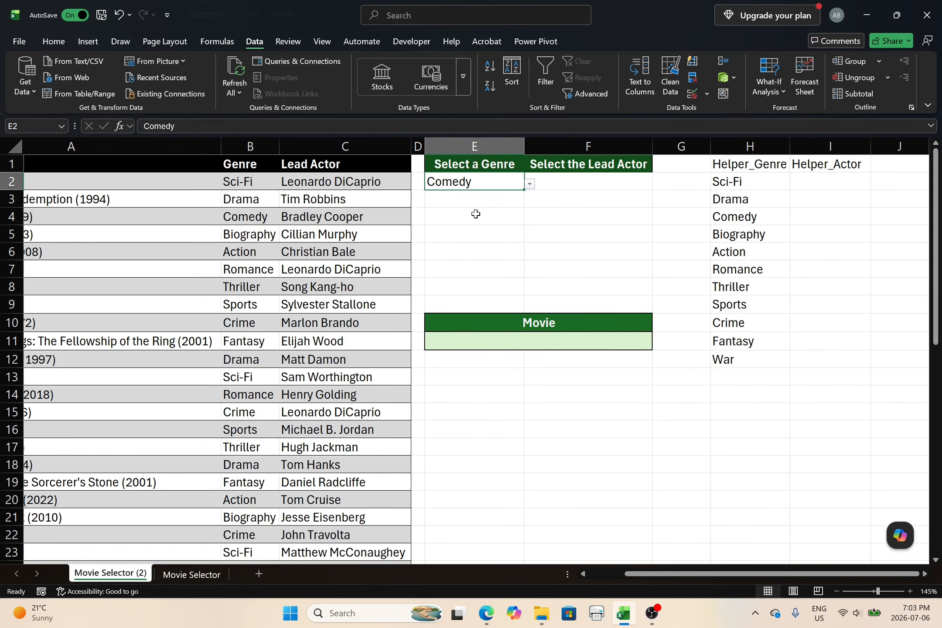
left_click(577, 186)
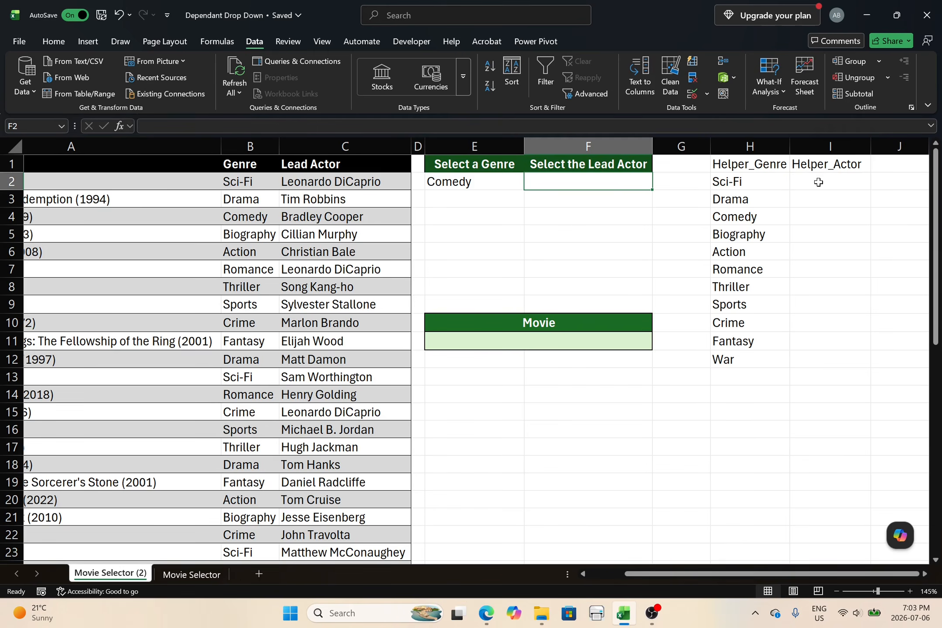
left_click_drag(817, 182, 836, 439)
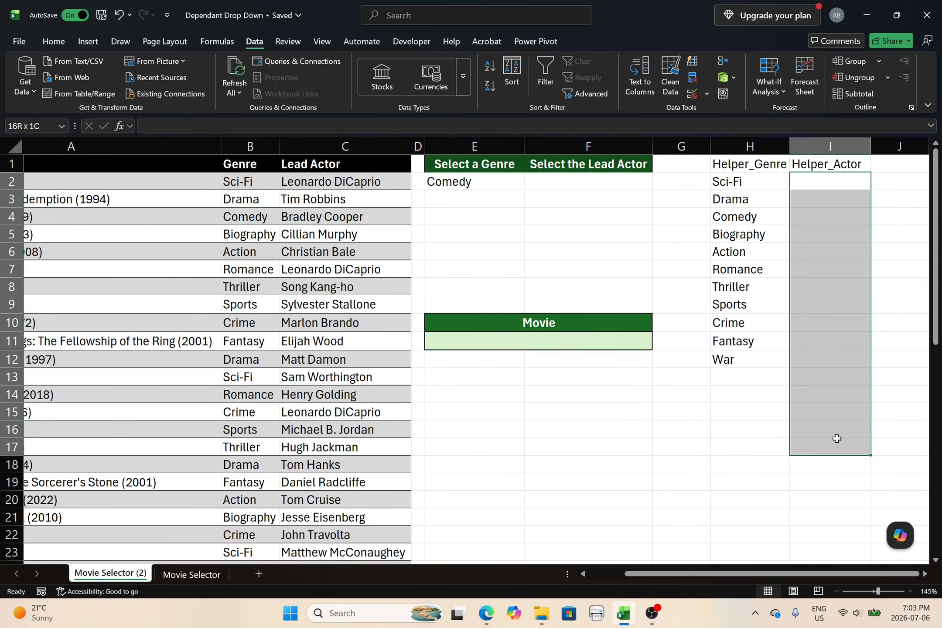
- Enter =UNIQUE(FILTER(Table13[Lead Actor],Table13[Genre]=E2)) in cell I2 to list the distinct lead actors of the selected genre
left_click(840, 180)
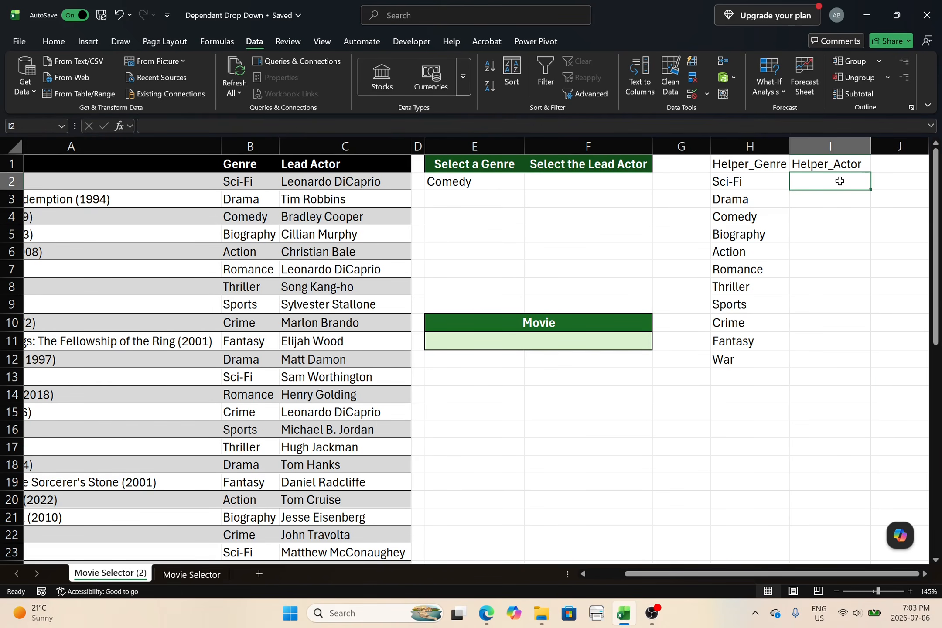
type("=unique(")
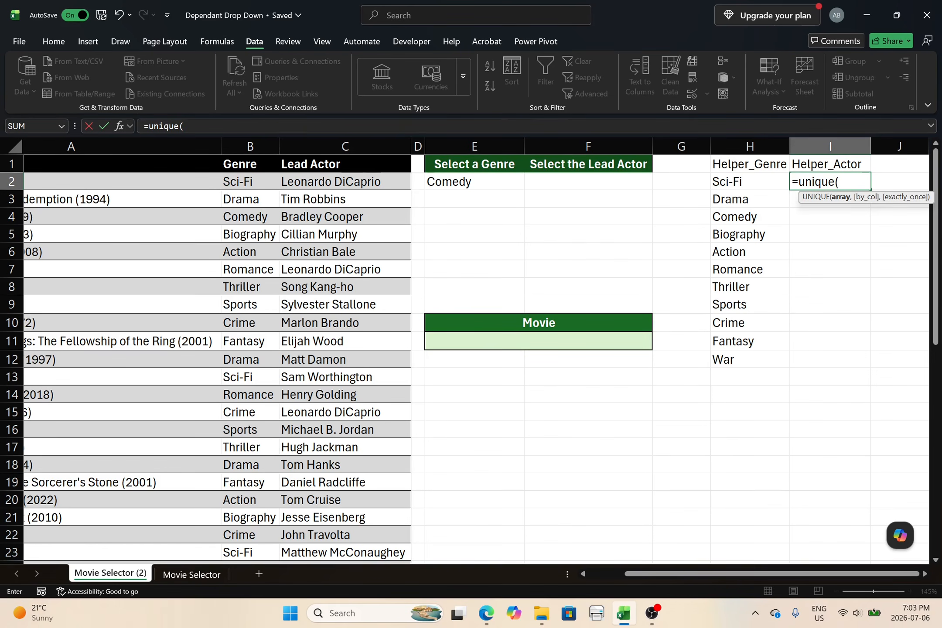
type("filter(")
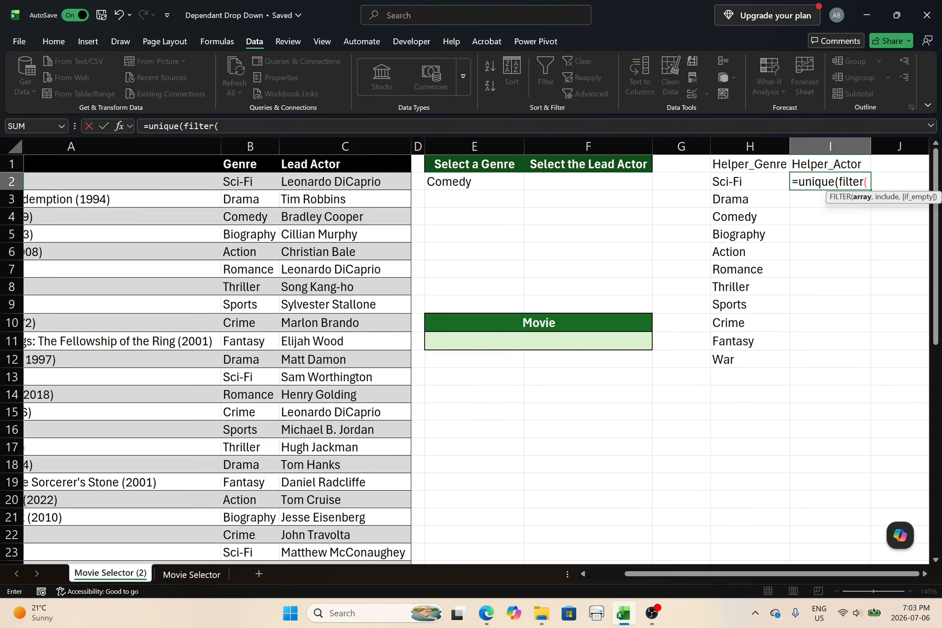
left_click(357, 181)
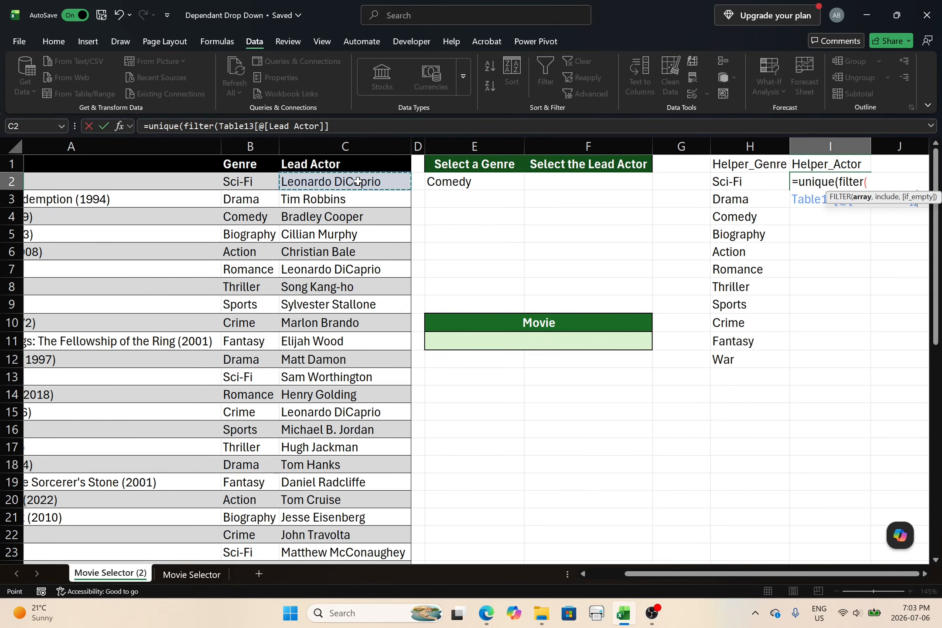
key("ctrl+shift+Down")
type(",")
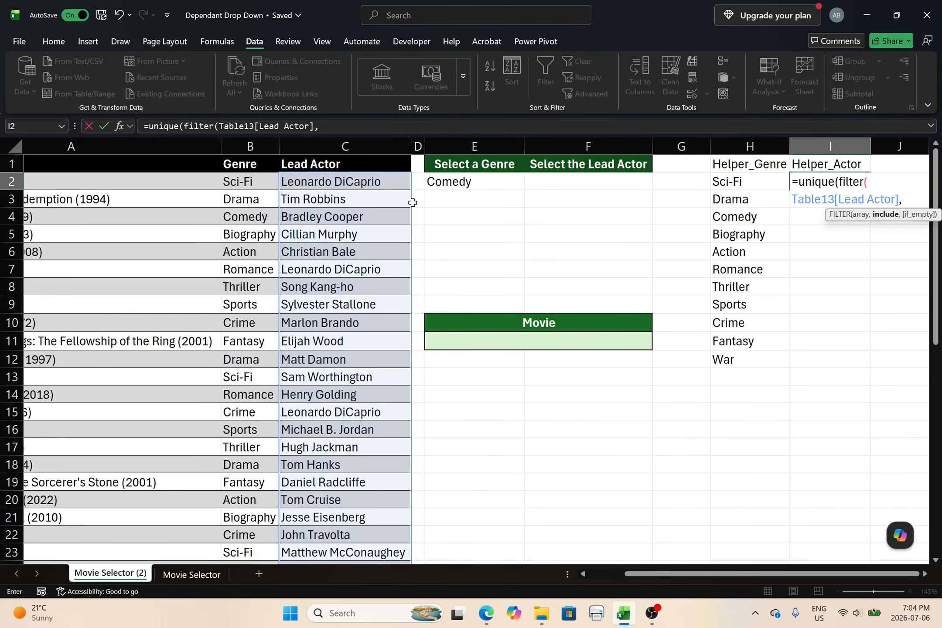
left_click(255, 186)
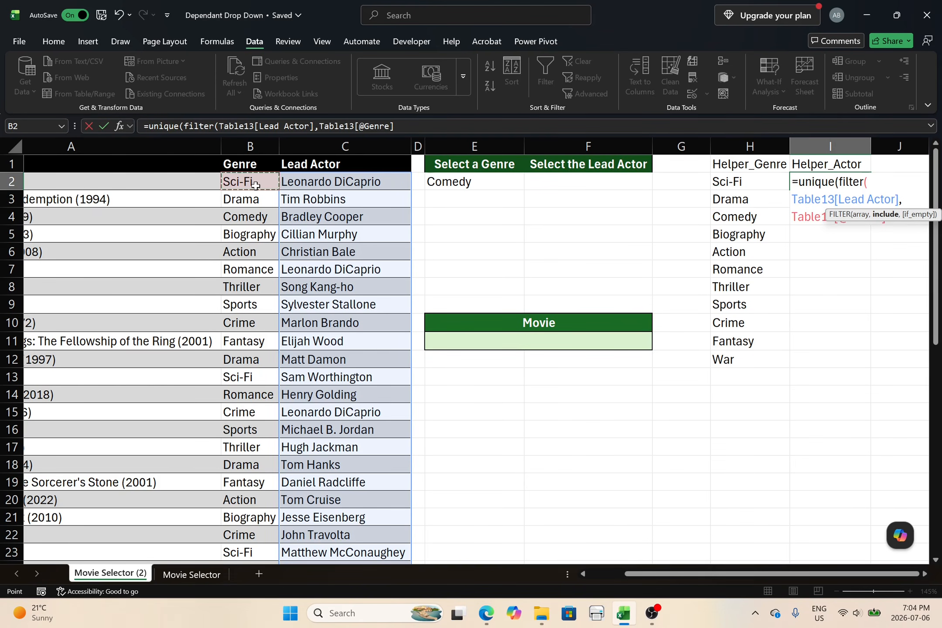
key("ctrl+shift+Down")
left_click(394, 126)
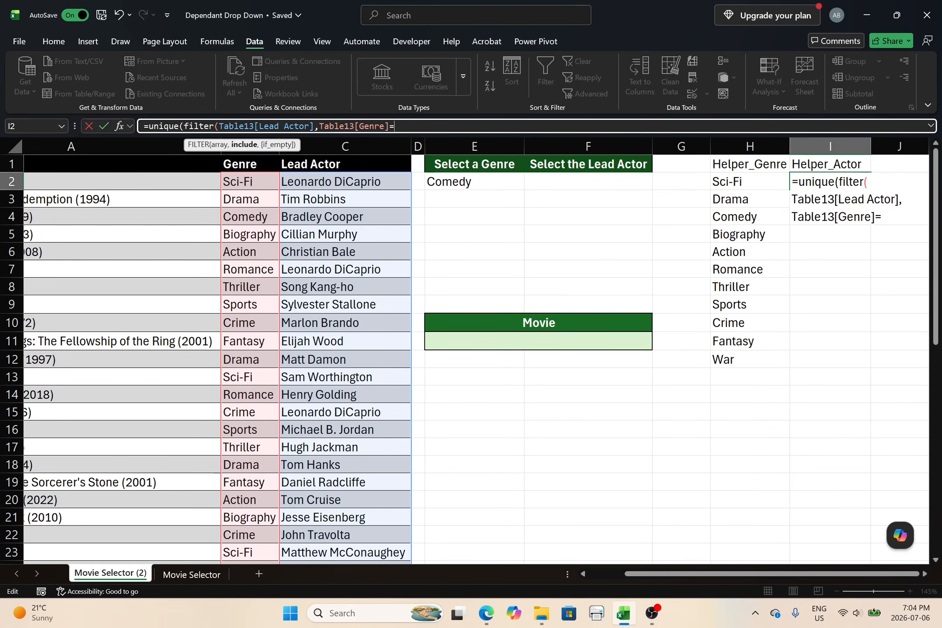
type("=")
left_click(465, 182)
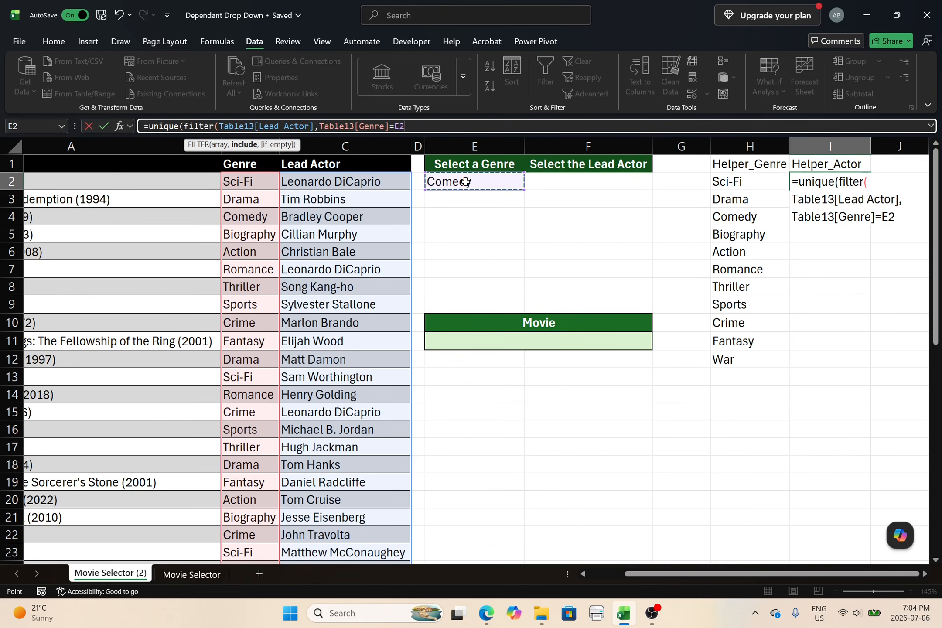
type("))")
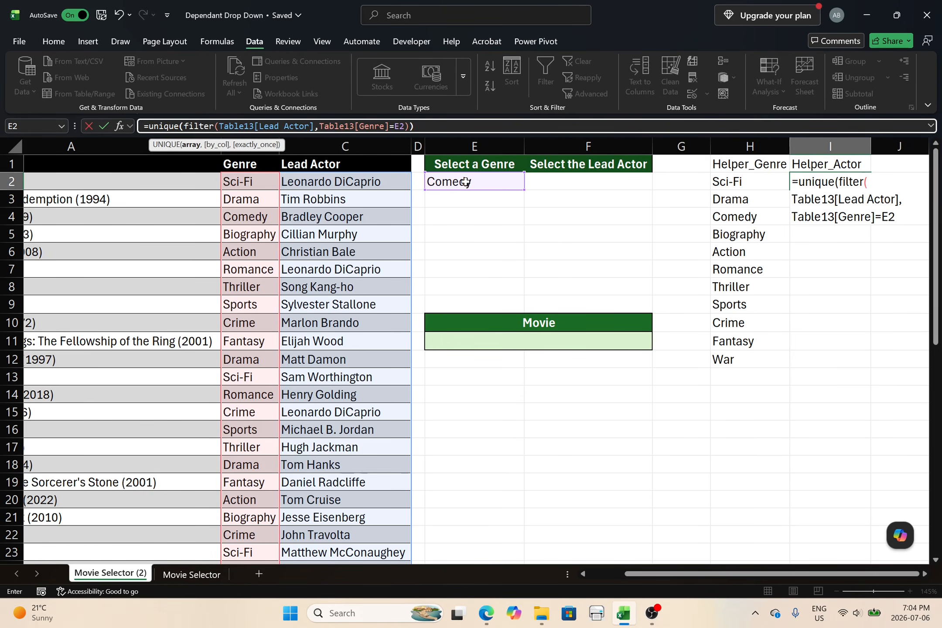
key("Return")
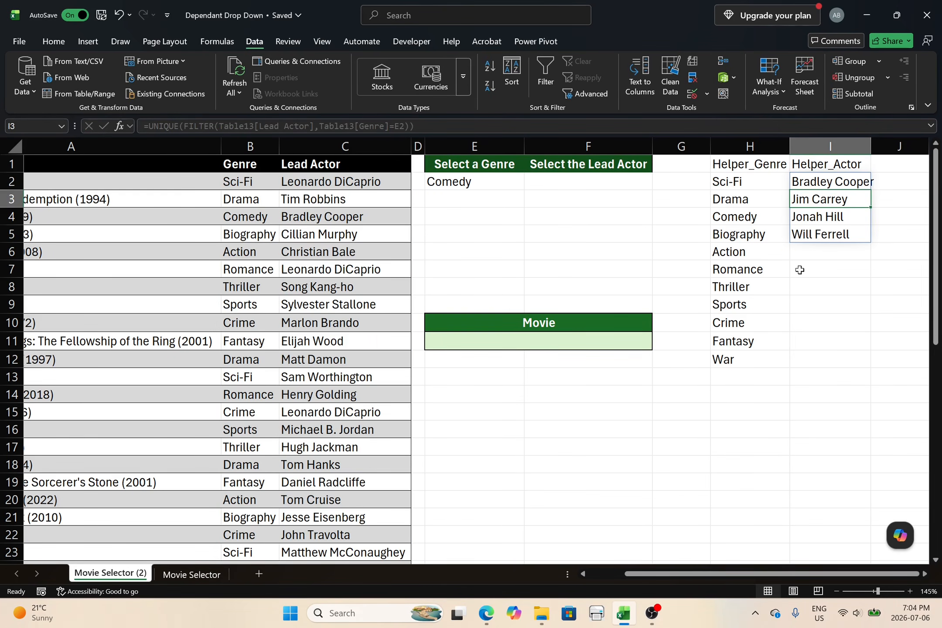
- Widen column I slightly so the longest listed actor name fits
left_click(803, 289)
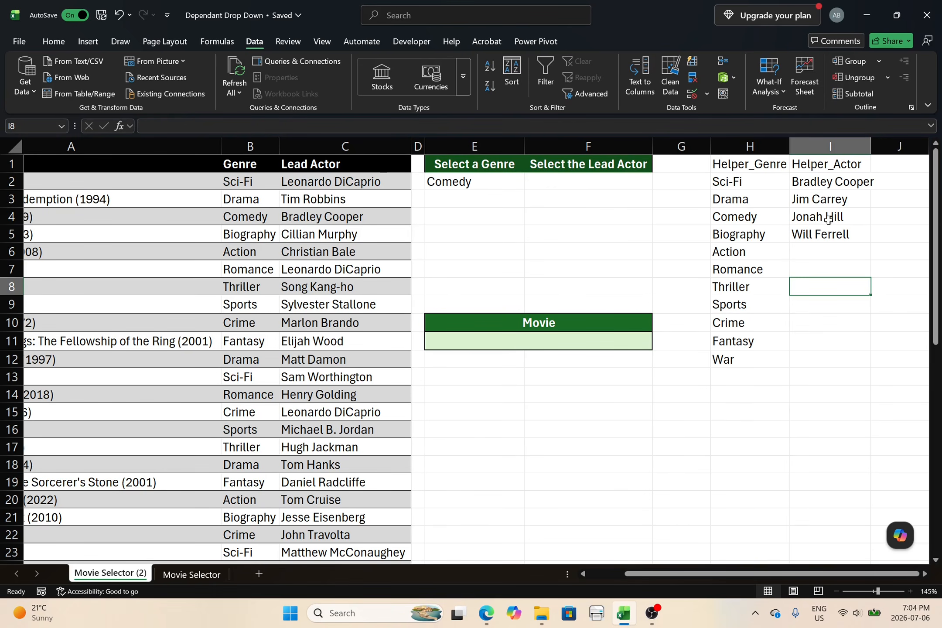
left_click_drag(871, 147, 881, 147)
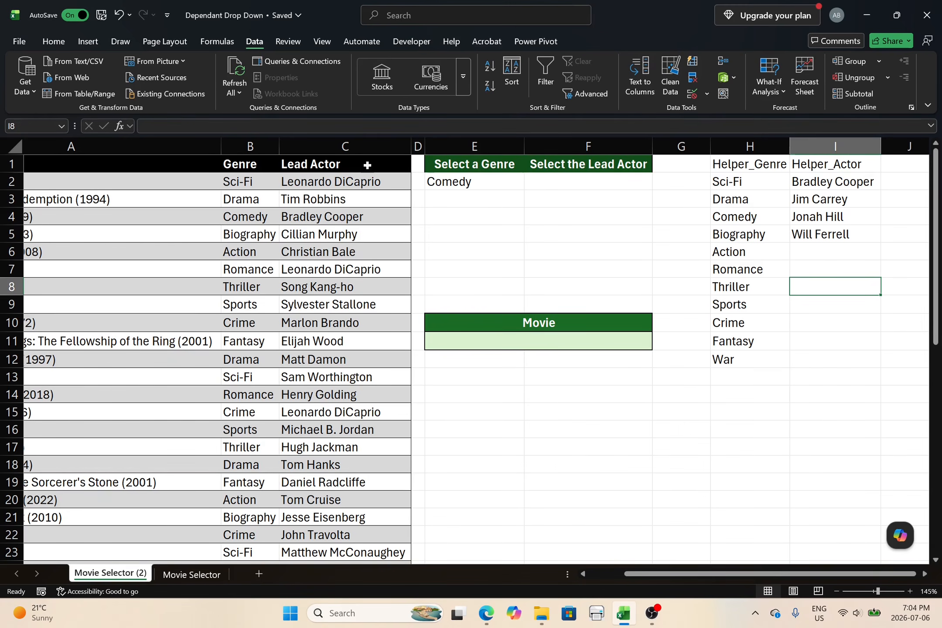
left_click(861, 498)
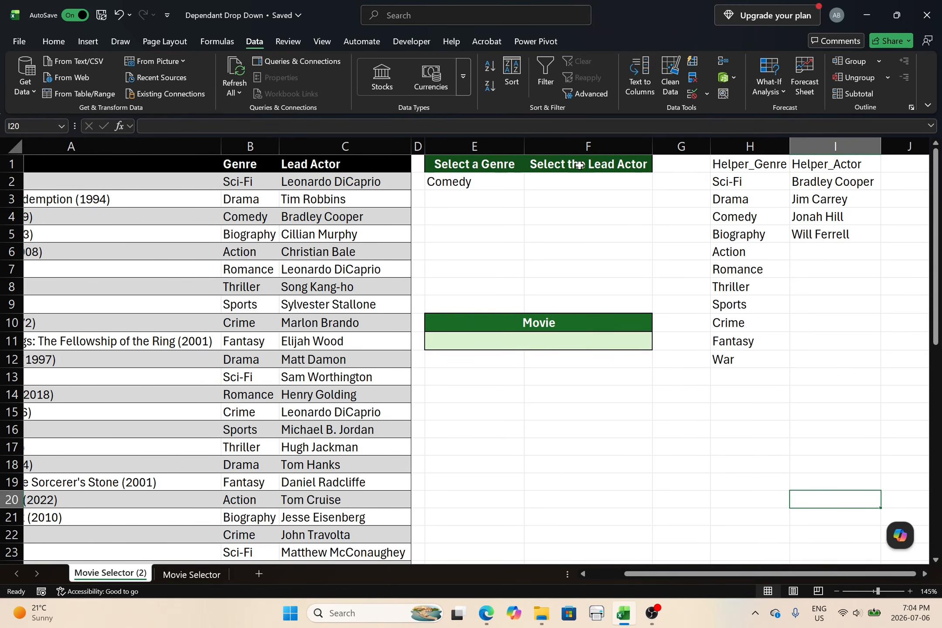
- Add List data validation to cell F2 with the source =$I$2#
left_click(574, 179)
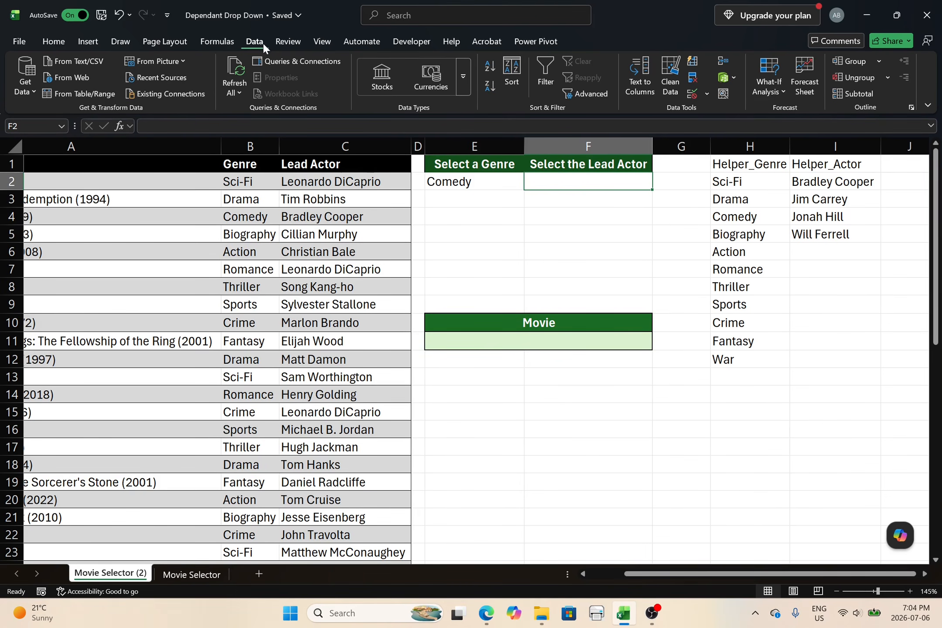
left_click(691, 94)
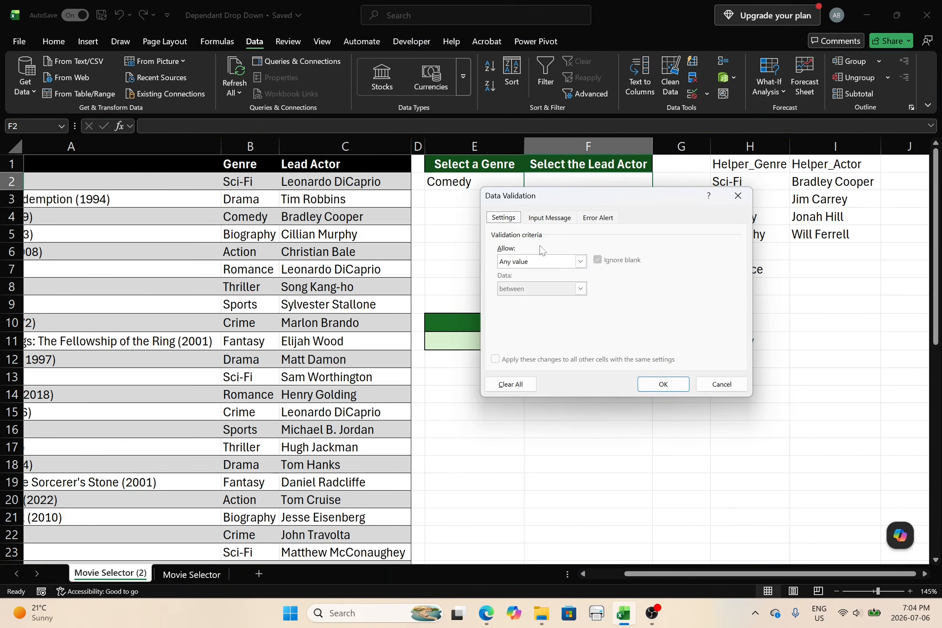
left_click(541, 261)
left_click(519, 303)
left_click_drag(622, 208, 312, 227)
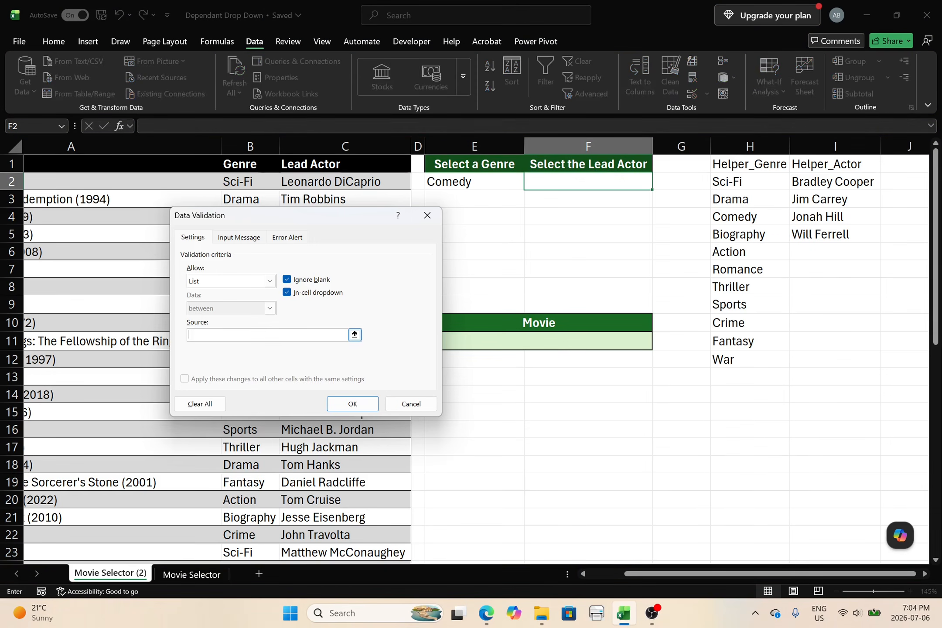
left_click(812, 186)
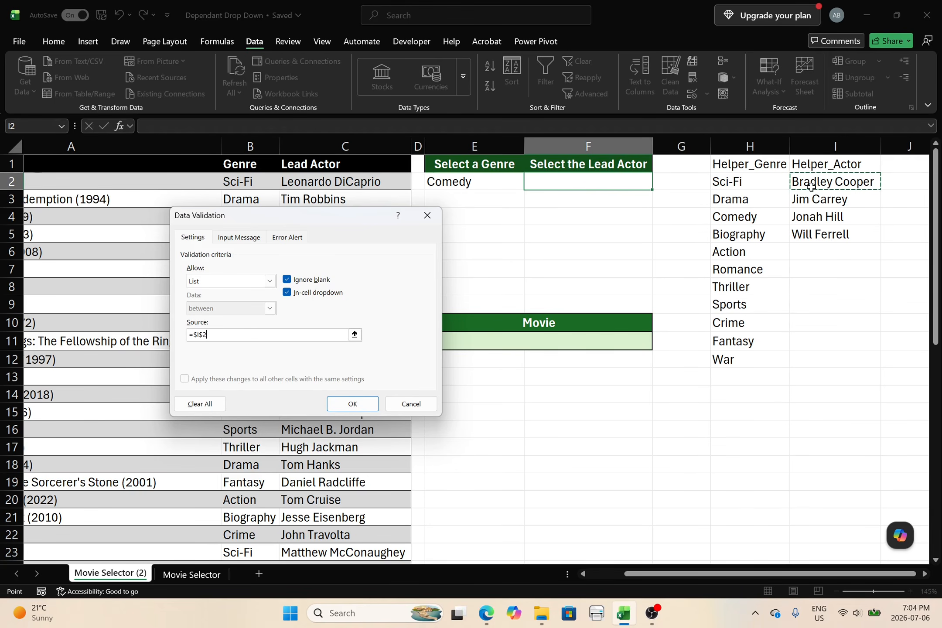
key("Return")
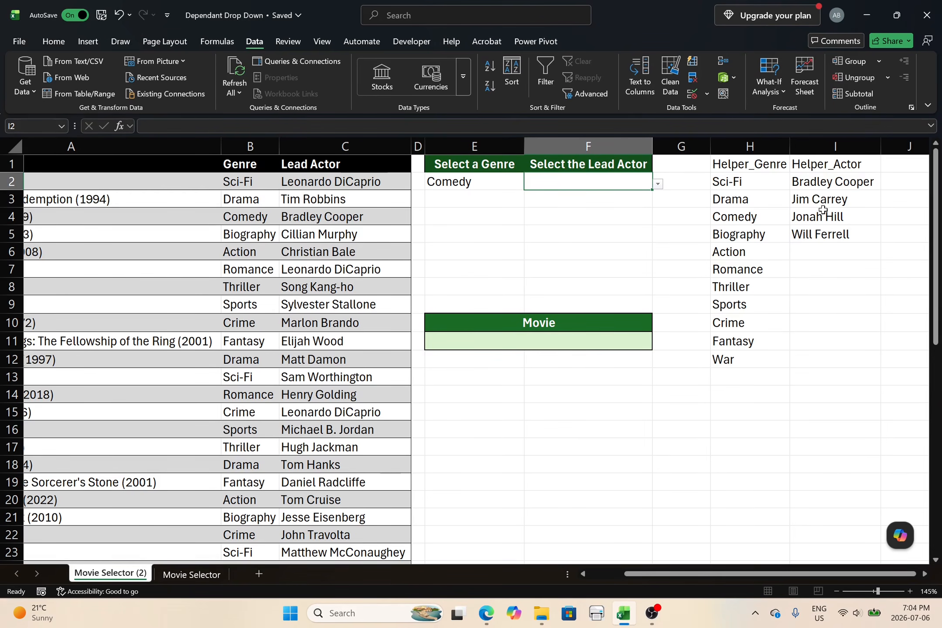
- Open the lead actor dropdown in cell F2 to check its choices for the Comedy genre
left_click(656, 189)
left_click(629, 186)
left_click(658, 185)
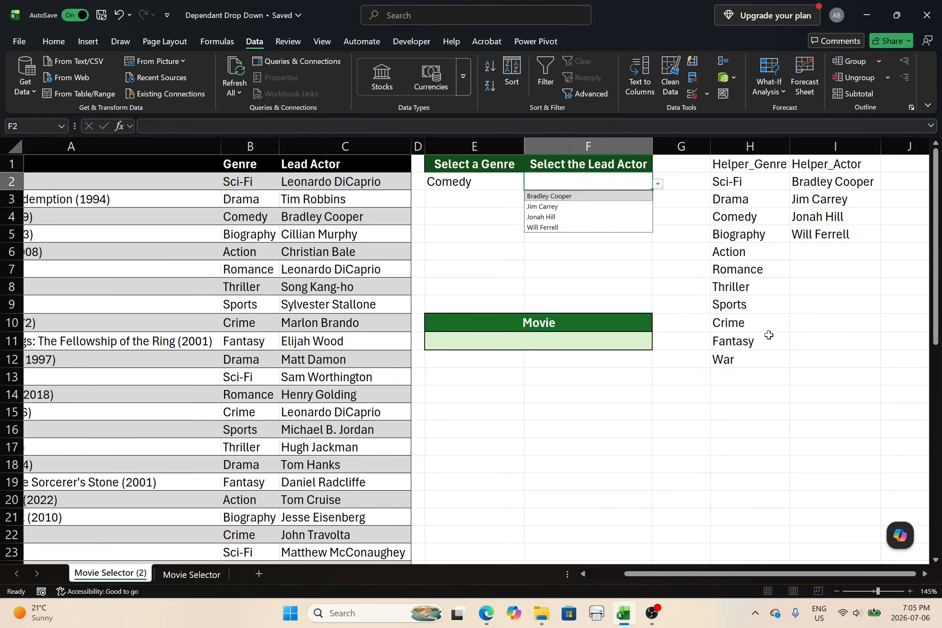
left_click(846, 414)
- Change the genre in cell E2 to Sci-Fi, and open the lead actor dropdown in F2 to check its choices
left_click(497, 186)
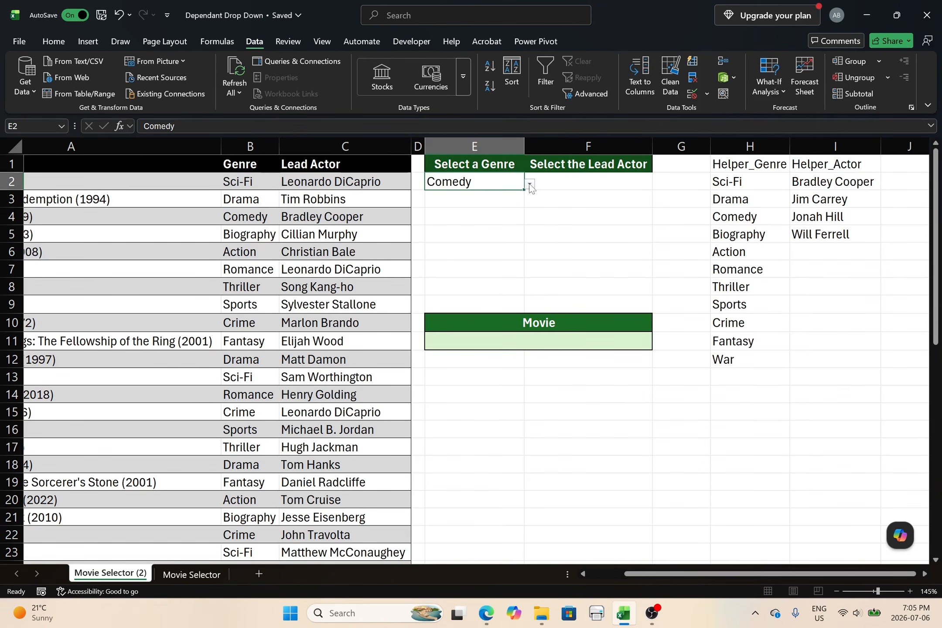
left_click(530, 184)
left_click(485, 196)
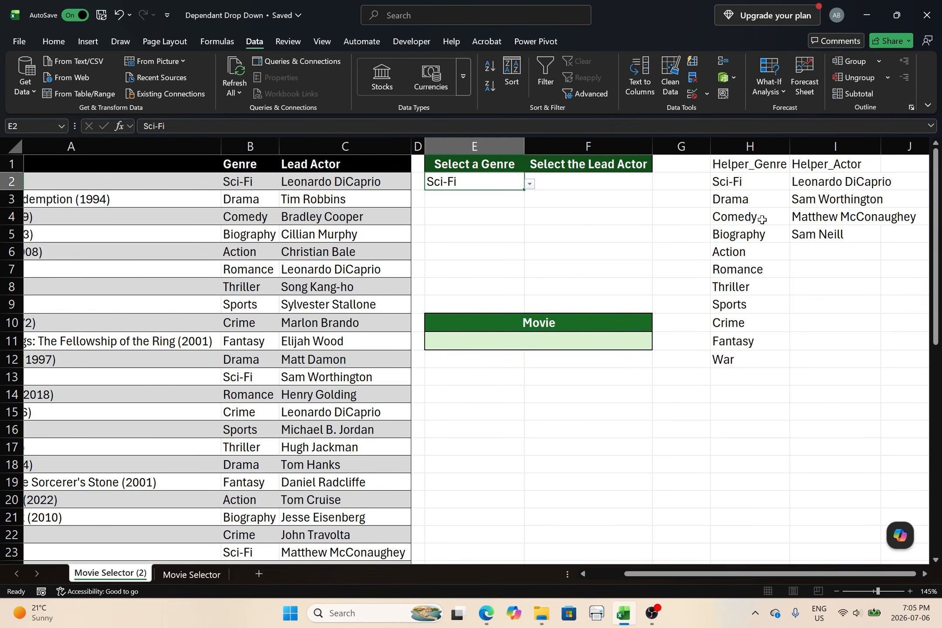
left_click(633, 181)
left_click(659, 183)
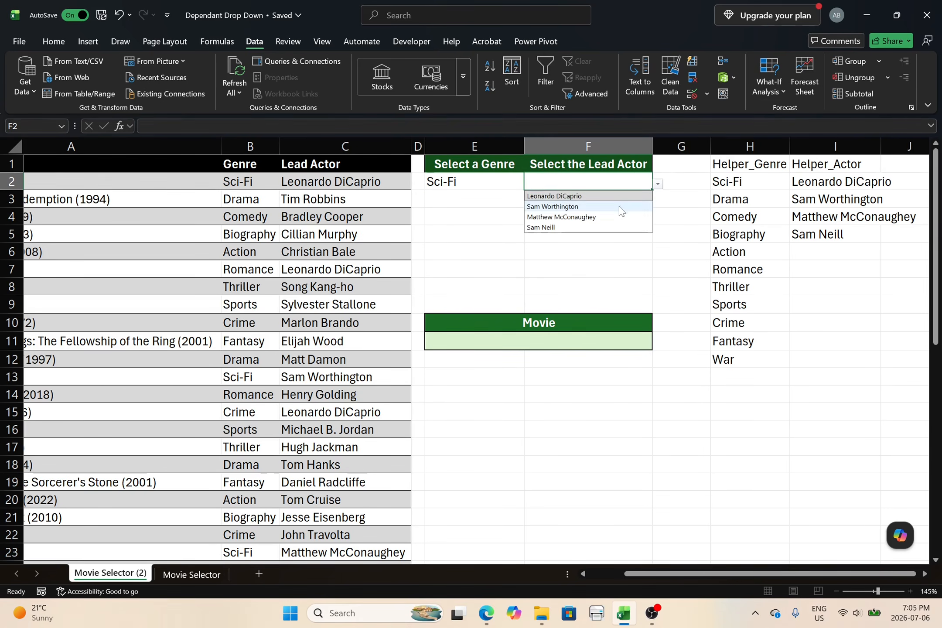
left_click(614, 247)
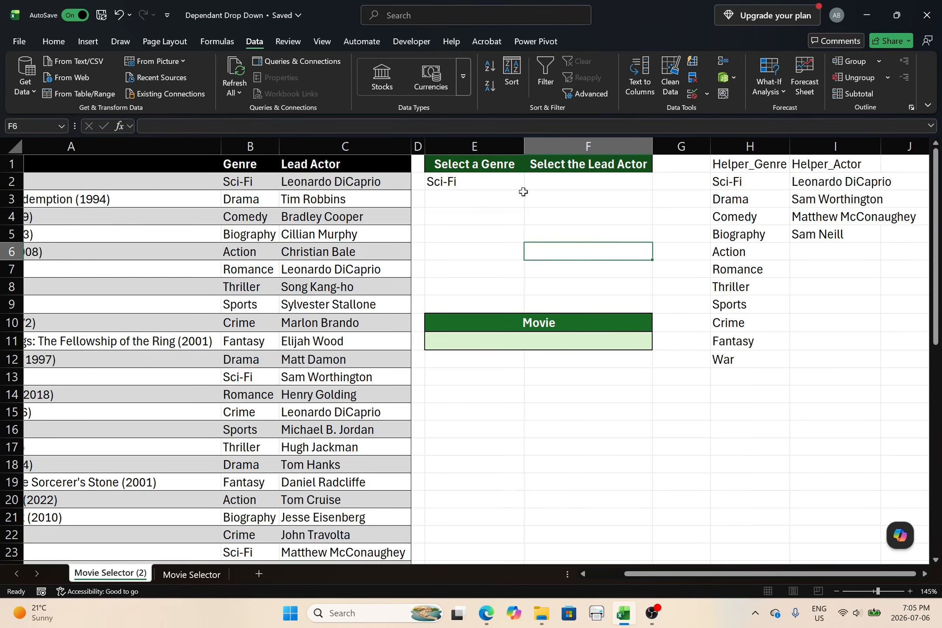
- Choose War as the genre in cell E2 and Fionn Whitehead as the lead actor in cell F2
left_click(485, 184)
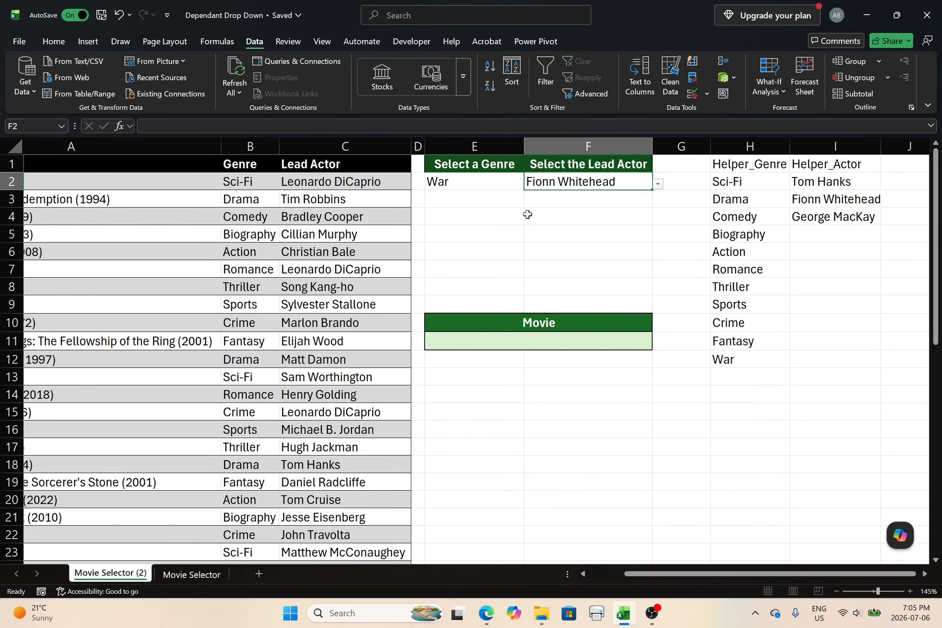
left_click(517, 214)
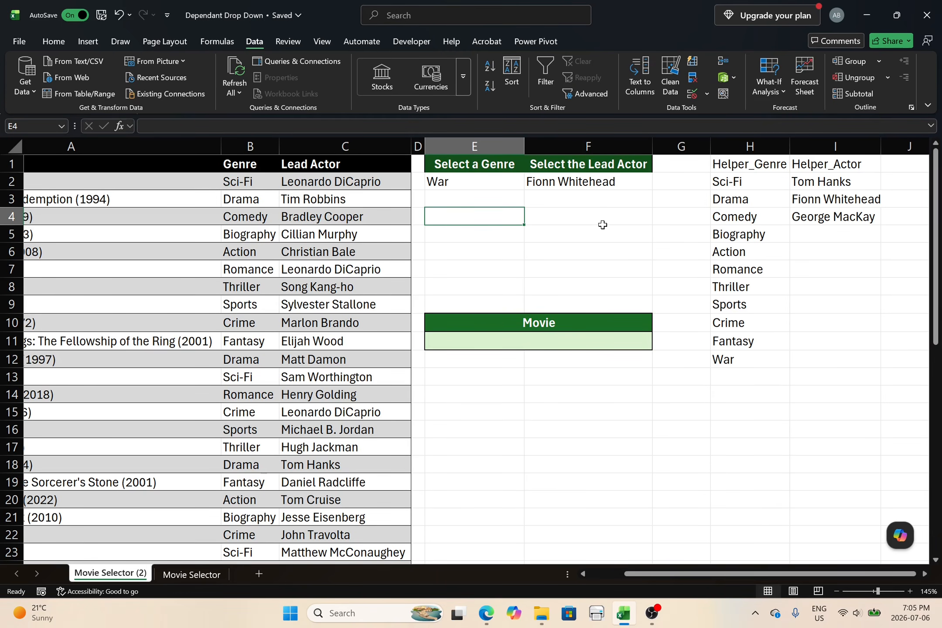
left_click(531, 352)
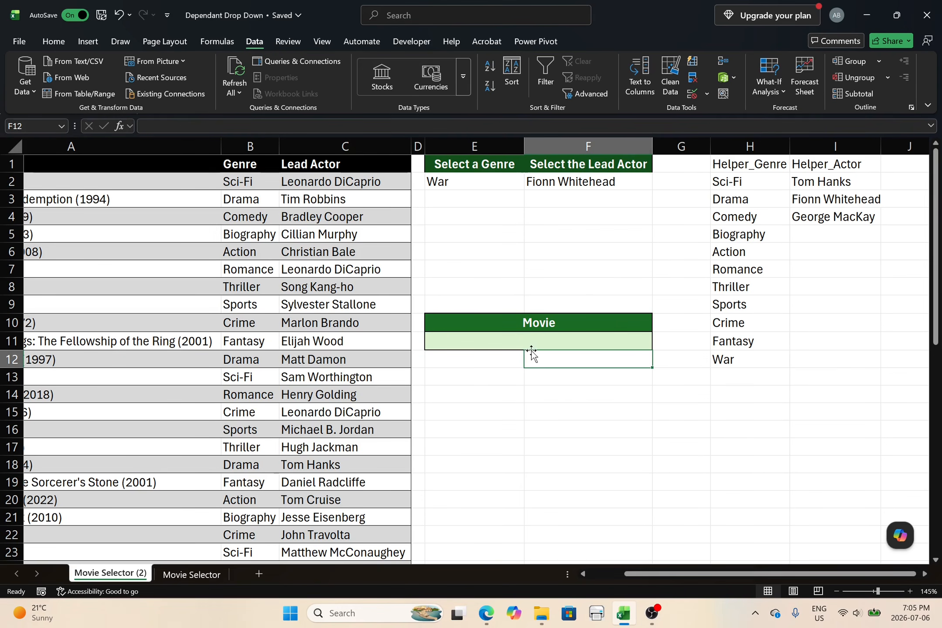
left_click(481, 187)
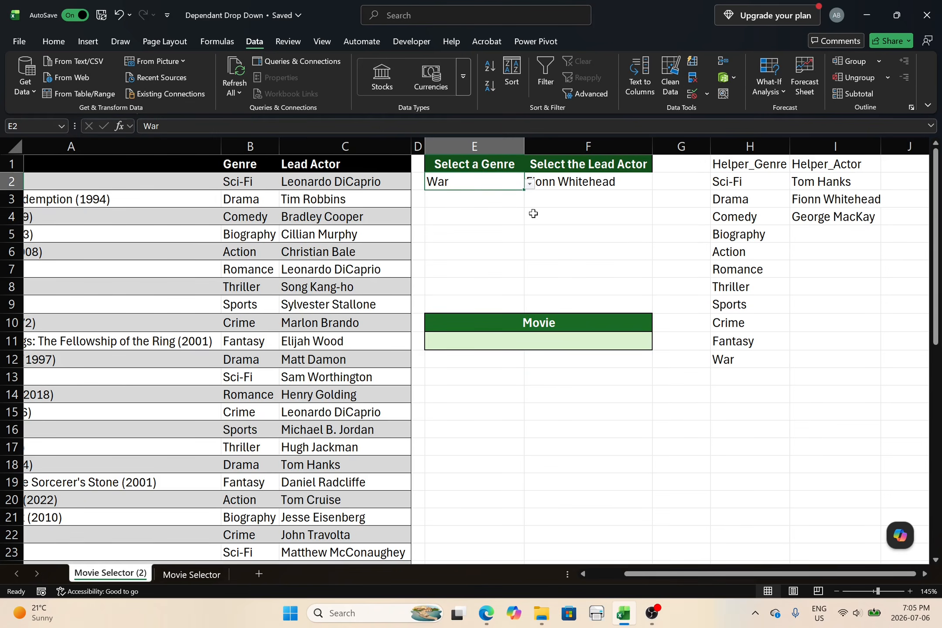
left_click(578, 182)
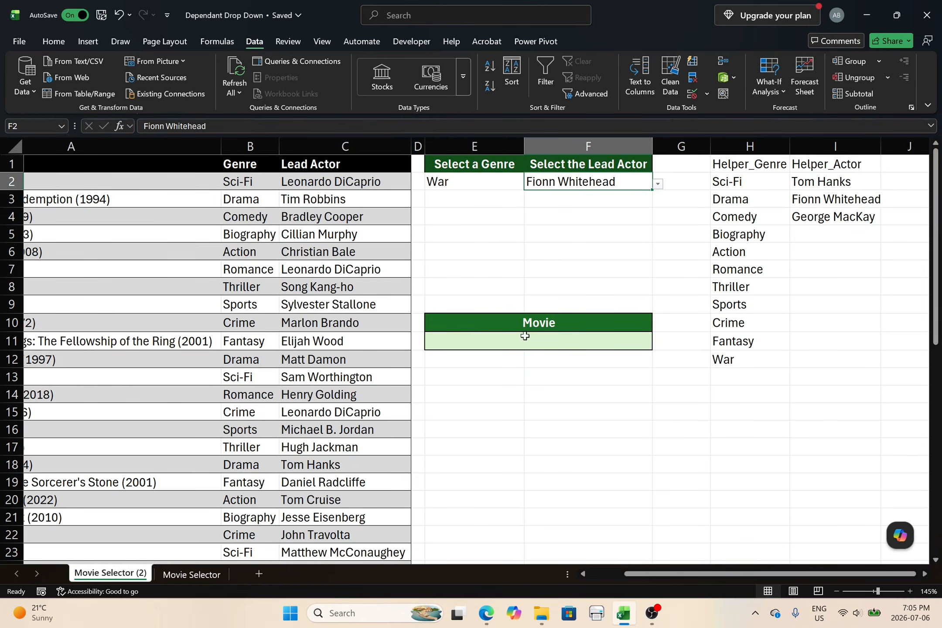
left_click(489, 339)
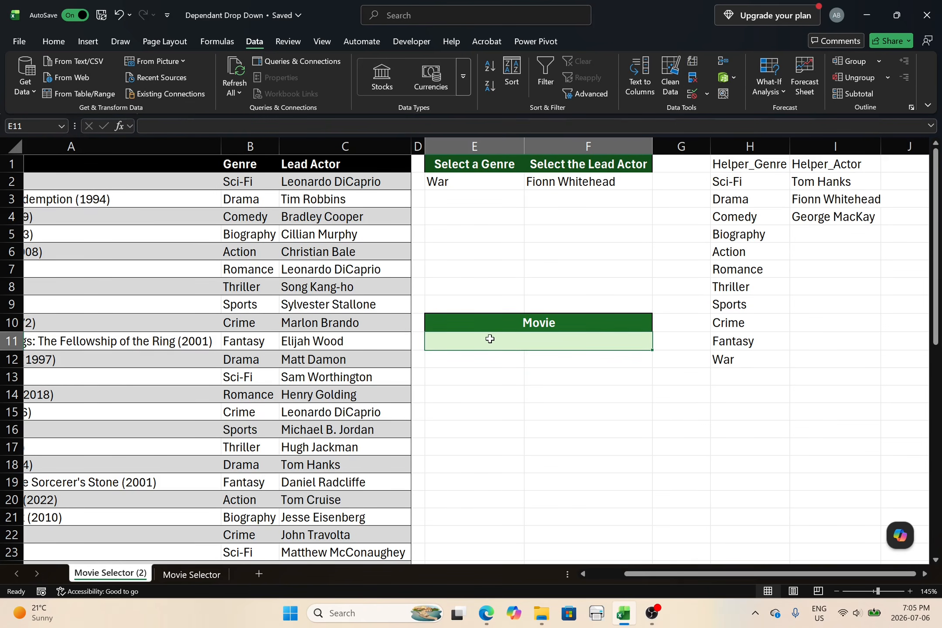
left_click(539, 181)
left_click(502, 183)
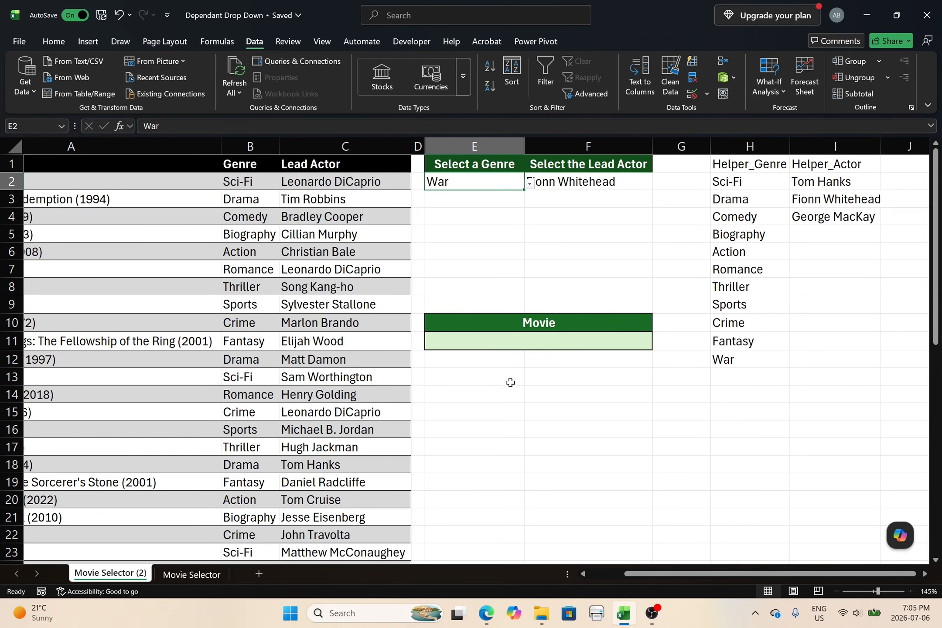
- Start a UNIQUE(FILTER( formula in the Movie result cell E11 with Table13[Movie] as the array to filter
left_click(495, 344)
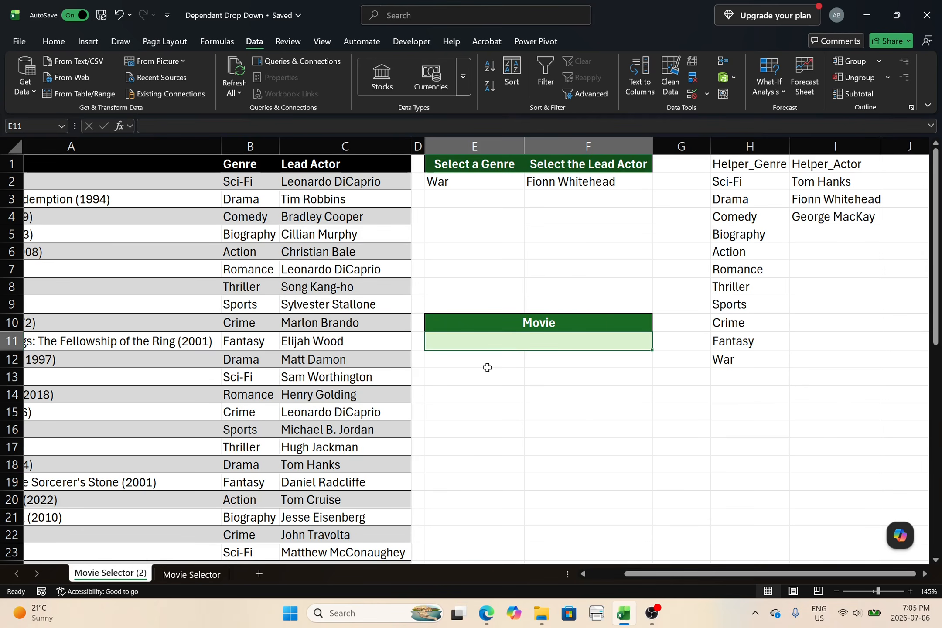
type("=")
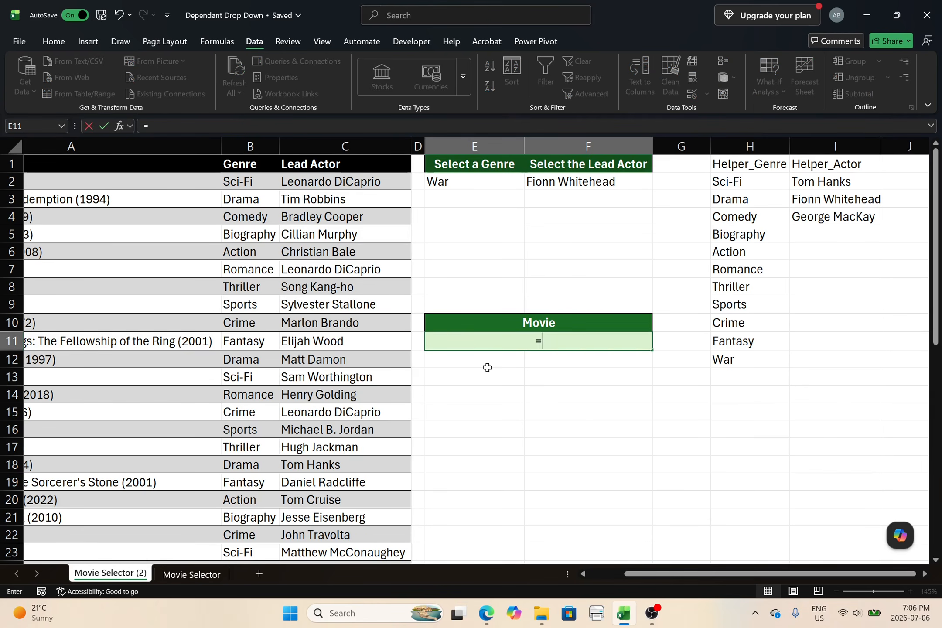
type("unique(filter(")
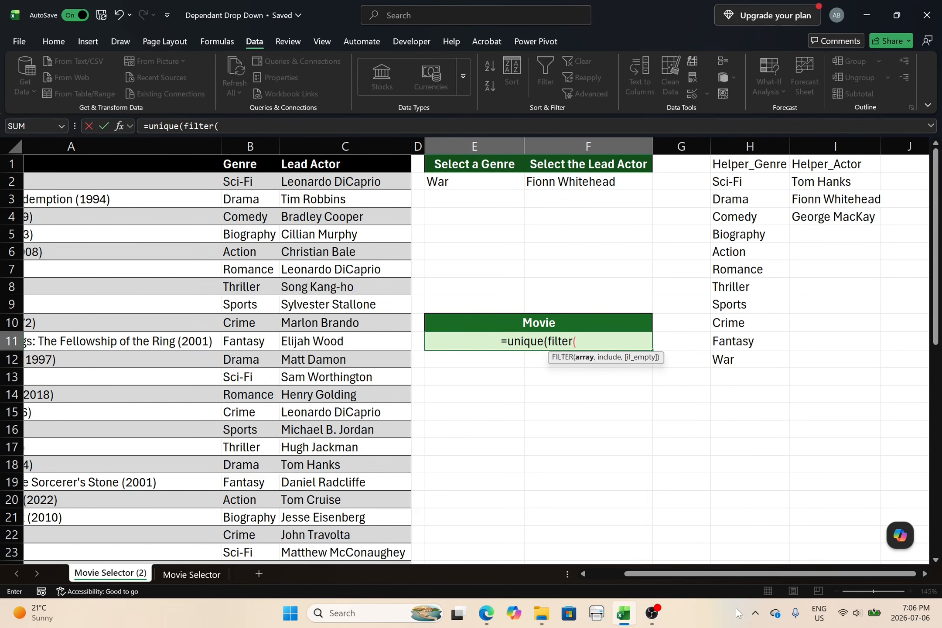
left_click_drag(735, 577, 699, 576)
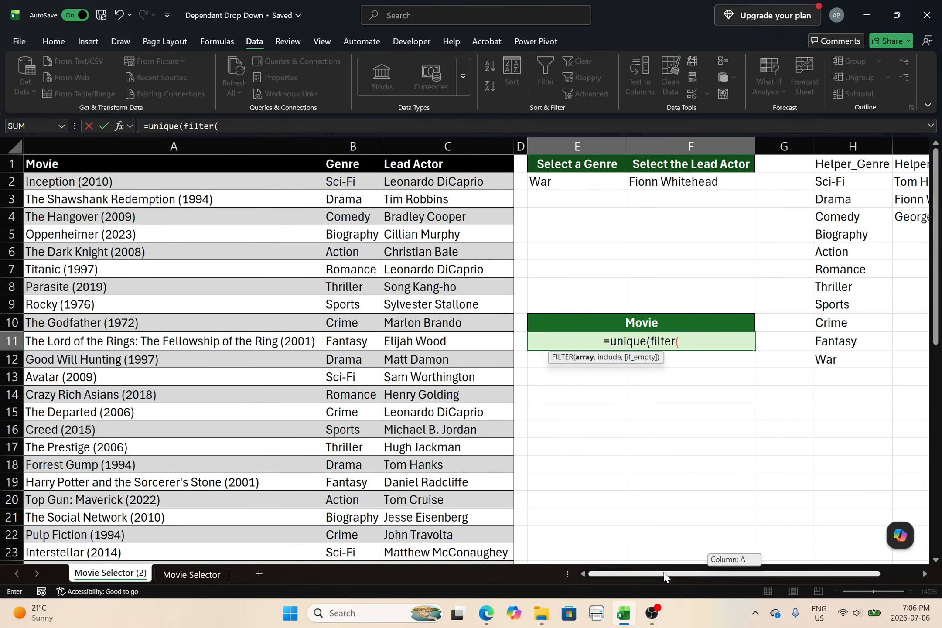
left_click(63, 177)
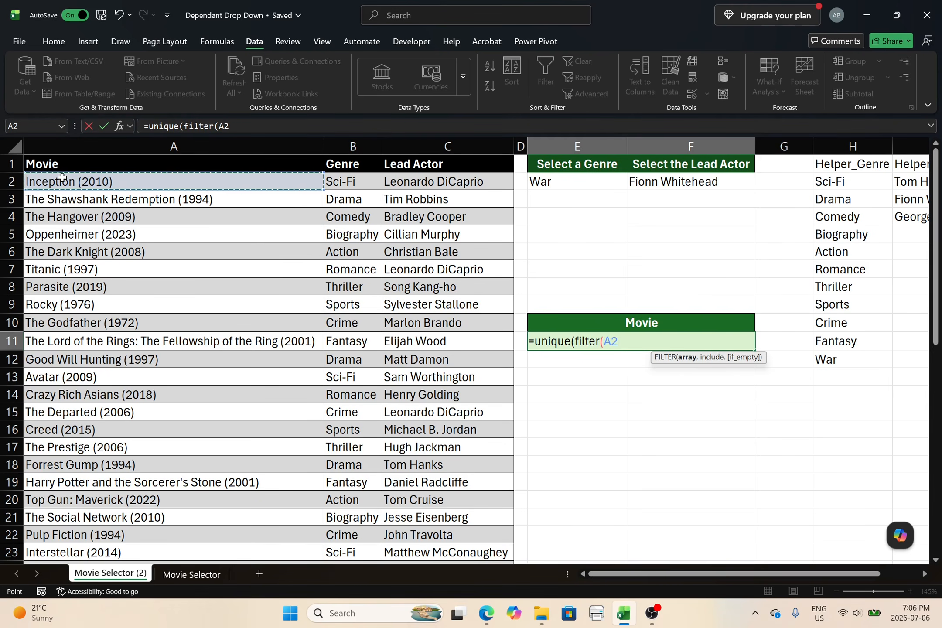
key("ctrl+shift+Down")
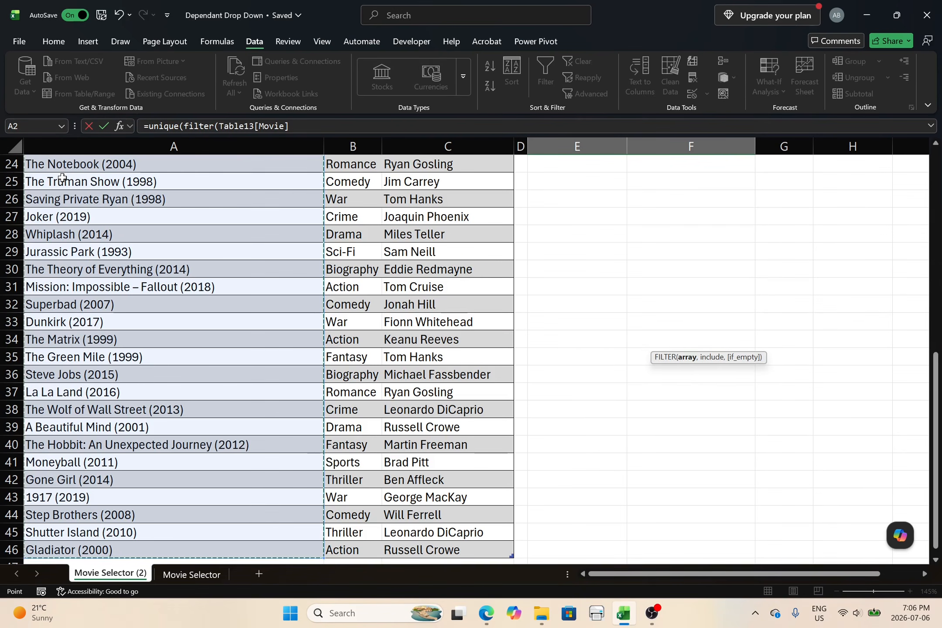
type(",")
scroll(247, 490, "up", 8)
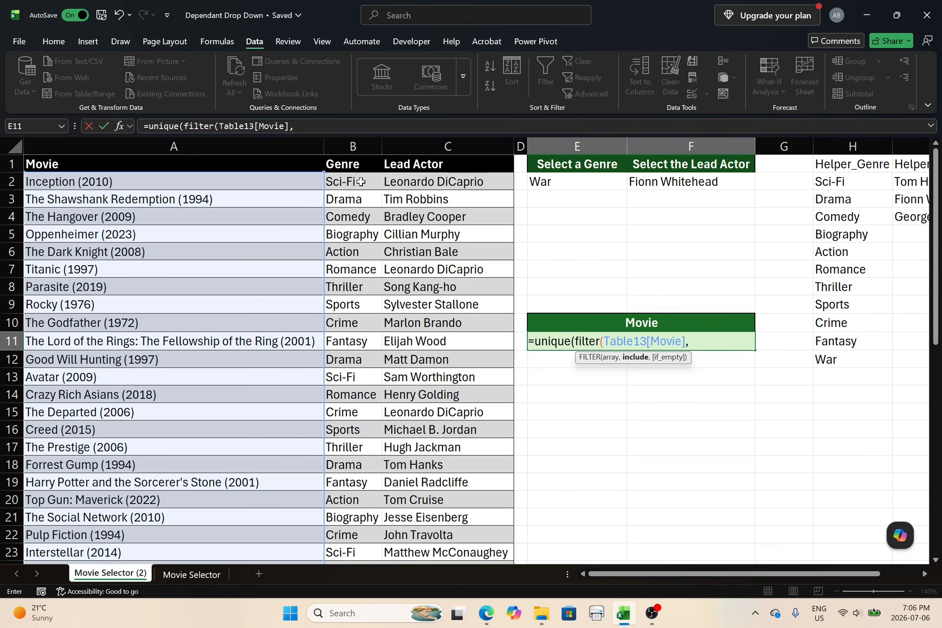
- Add the parenthesised genre condition (Table13[Genre]=E2) as the include argument of the FILTER formula
left_click(353, 157)
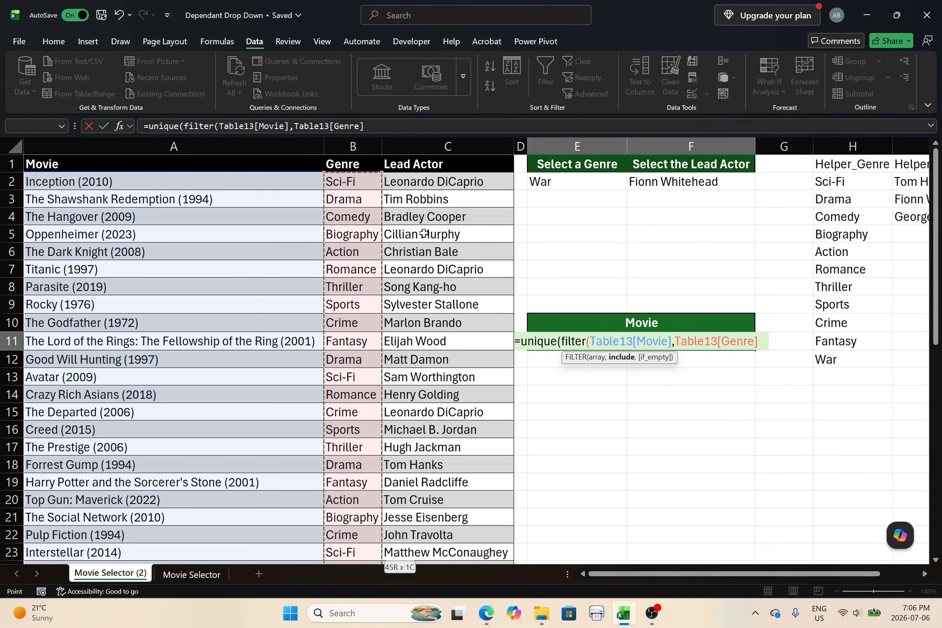
type("=")
left_click(580, 185)
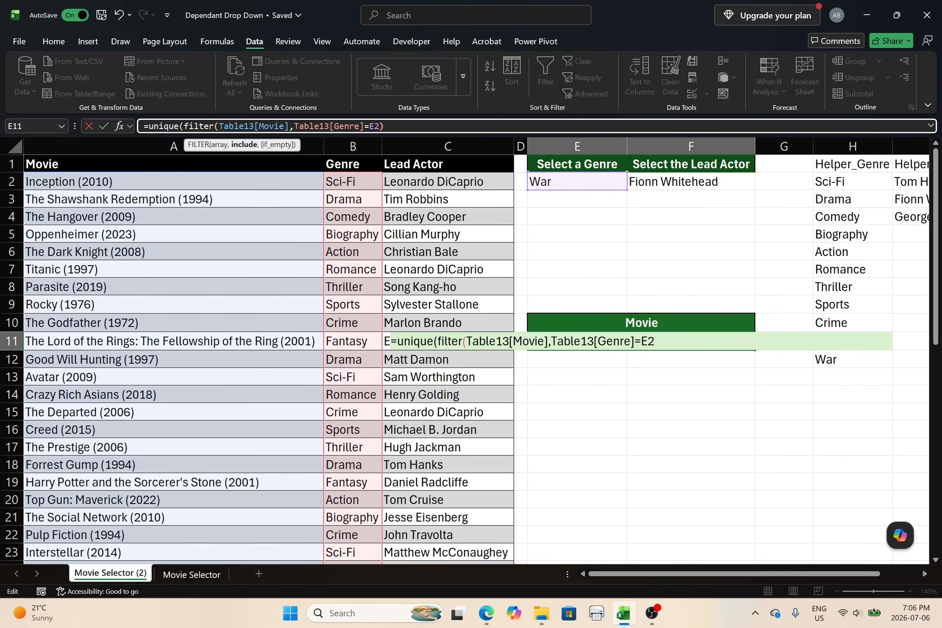
type(")")
left_click(294, 126)
type("(")
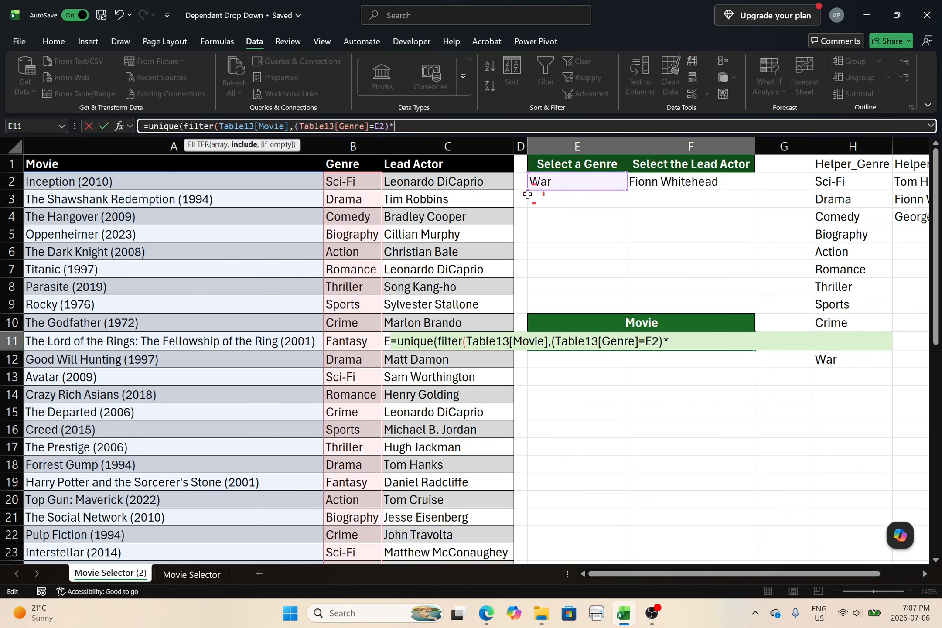
- Multiply the genre condition by a second parenthesised condition, (Table13[Lead Actor]=F2), in the FILTER formula
left_click(482, 180)
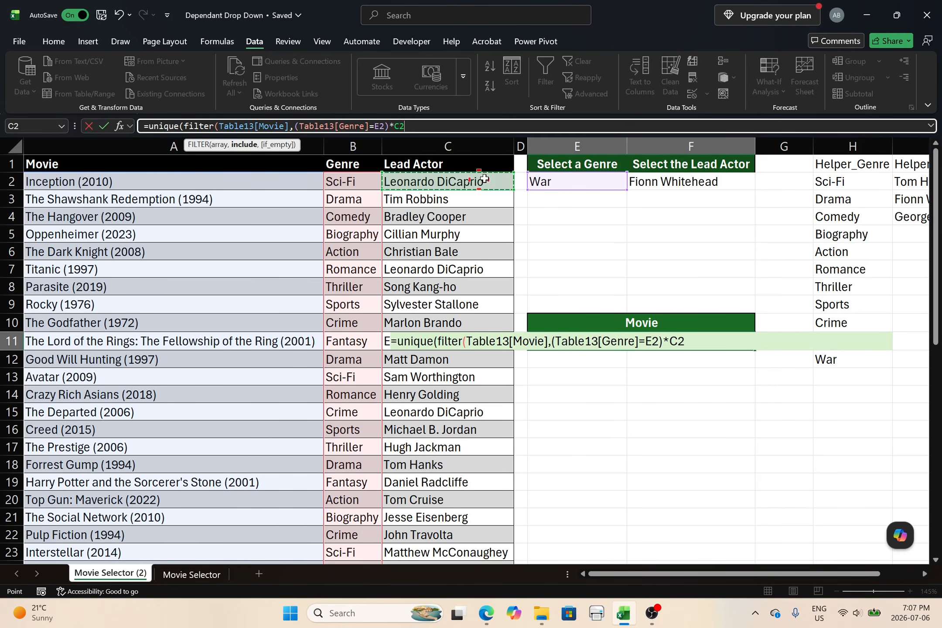
key("ctrl+shift+Down")
type("=")
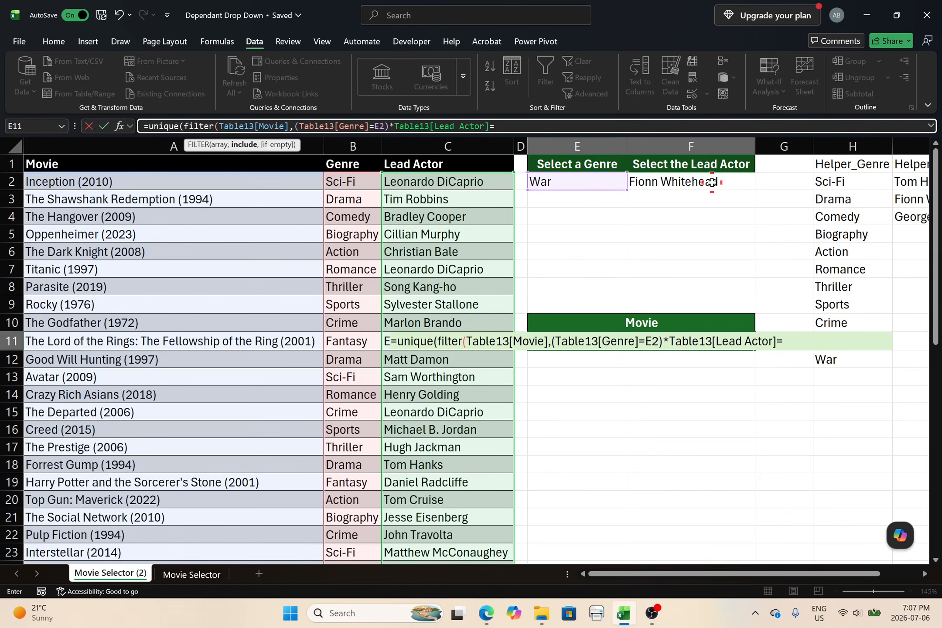
left_click(715, 183)
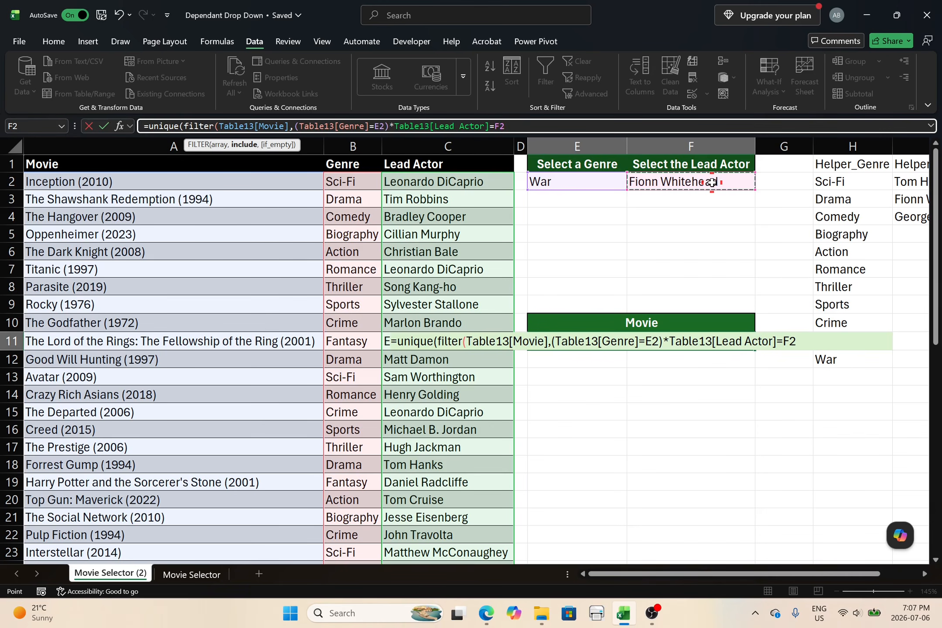
type(")")
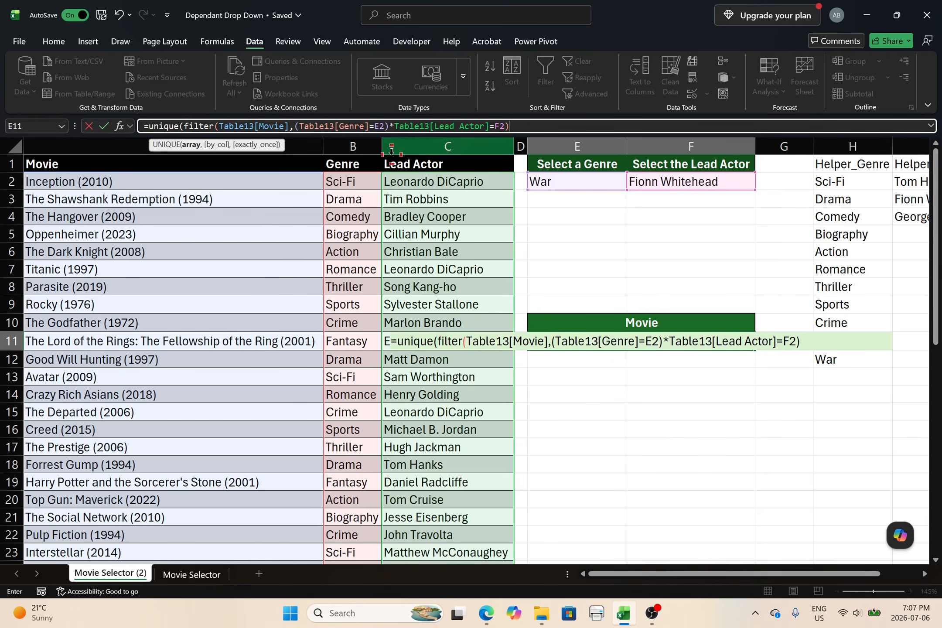
left_click(392, 126)
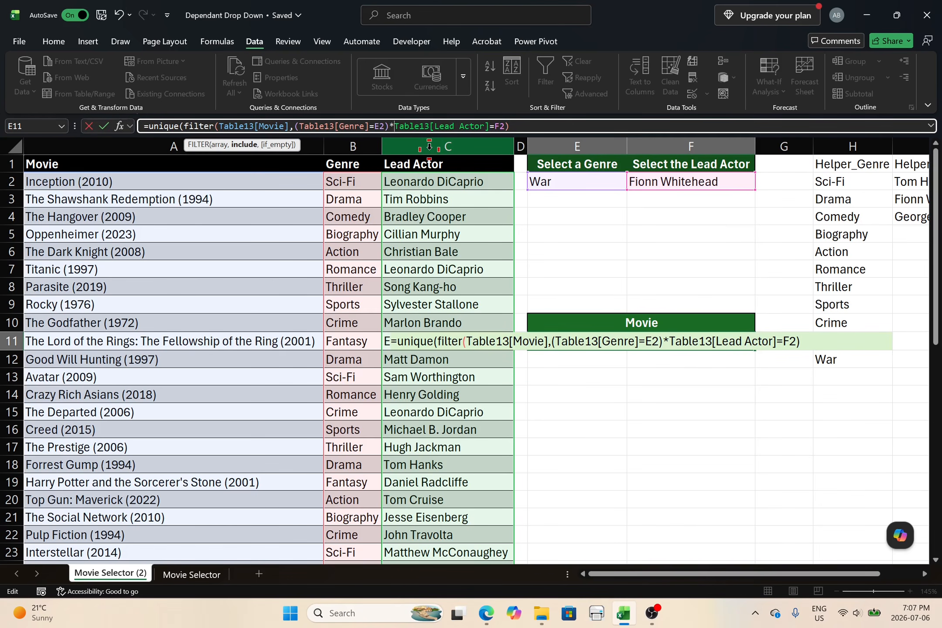
type("T")
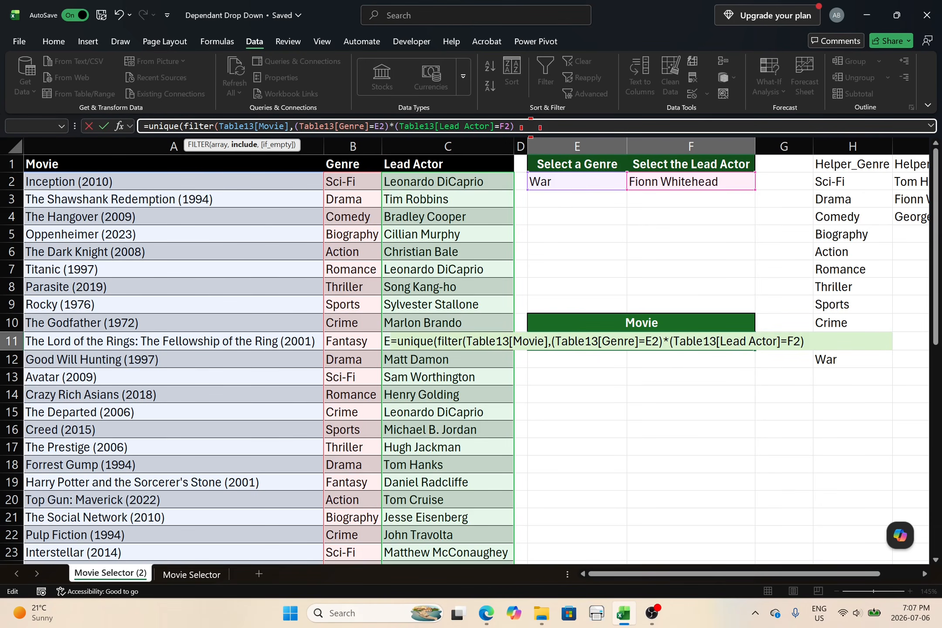
- Set the FILTER's if_empty argument to "No Movie Found", close both functions and enter the formula
type(",\"No")
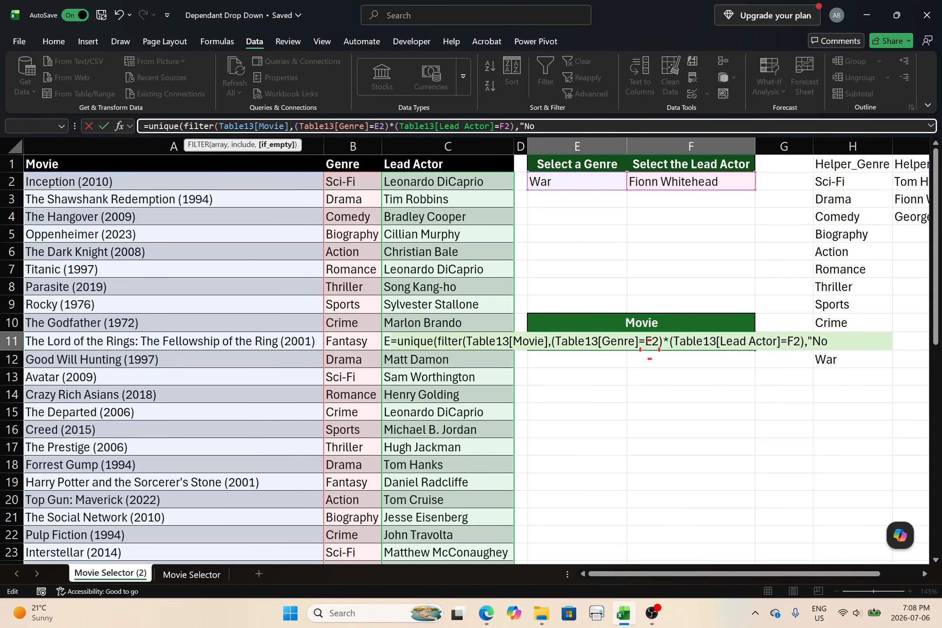
type("Movie Found\"))")
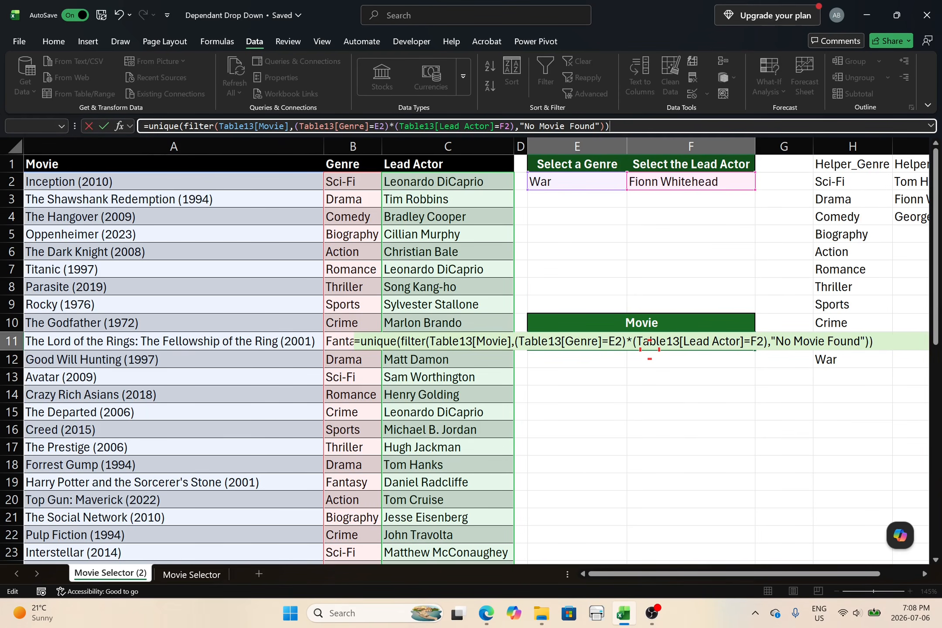
key("Return")
left_click(656, 376)
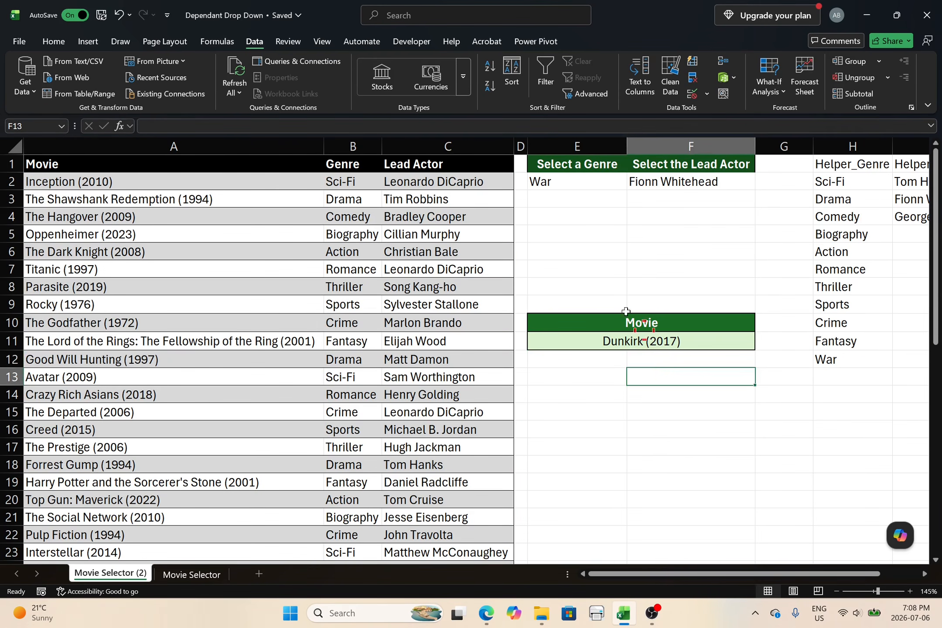
- Choose Sci-Fi as the genre in E2 and Sam Worthington as the lead actor in F2, matching the table's Avatar (2009) row
left_click(287, 270)
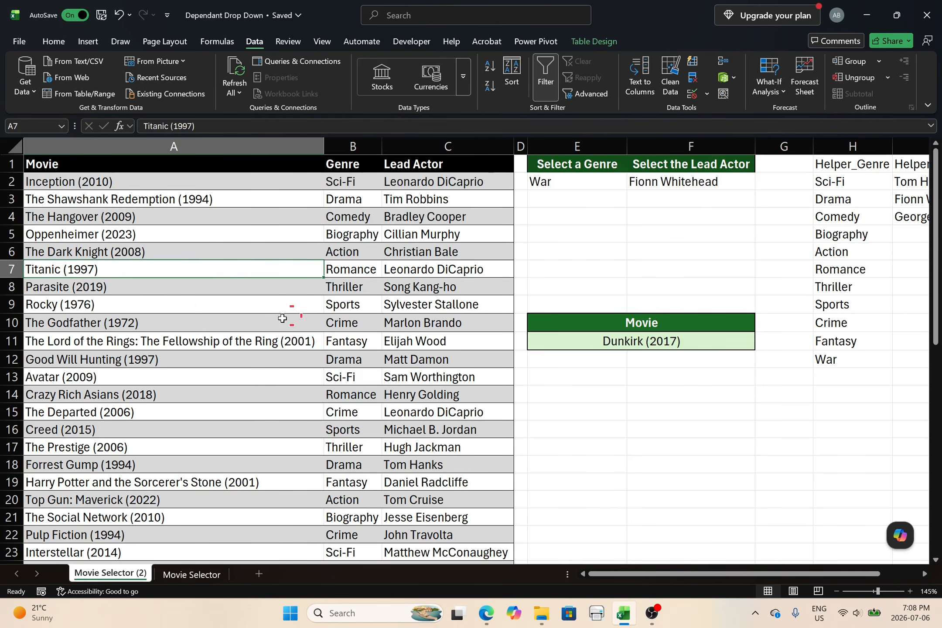
left_click(213, 232)
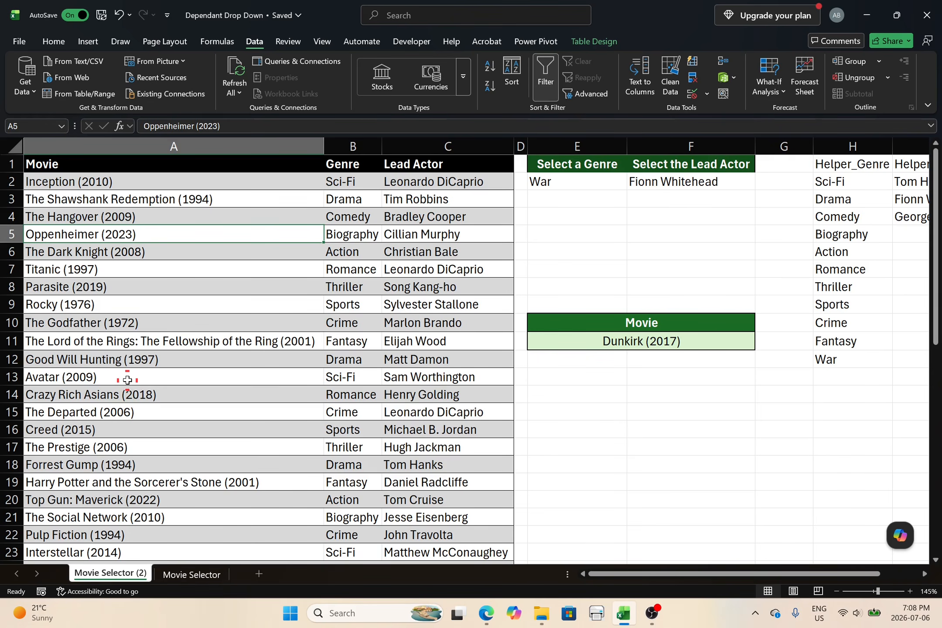
left_click(340, 376)
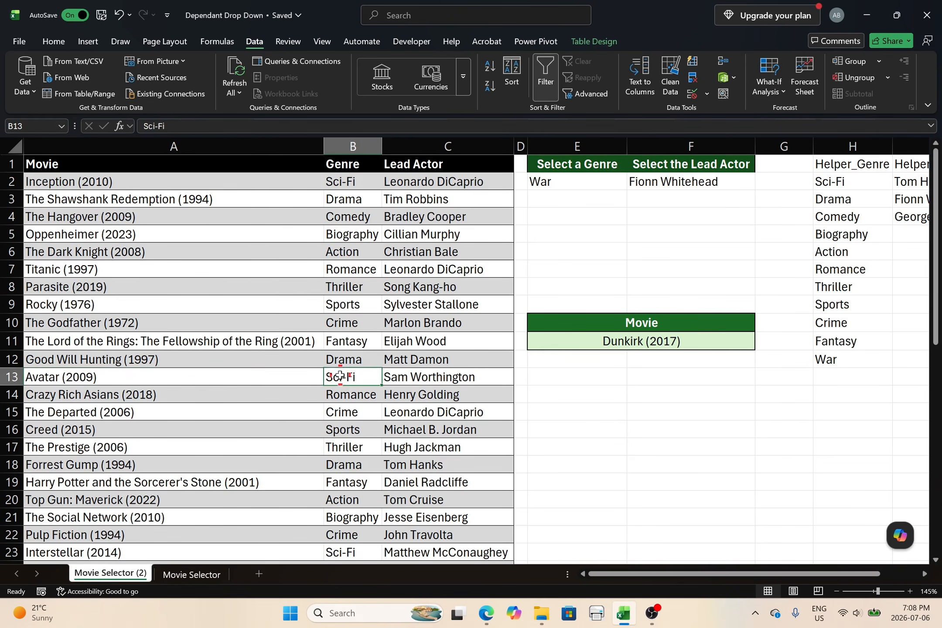
left_click(424, 376)
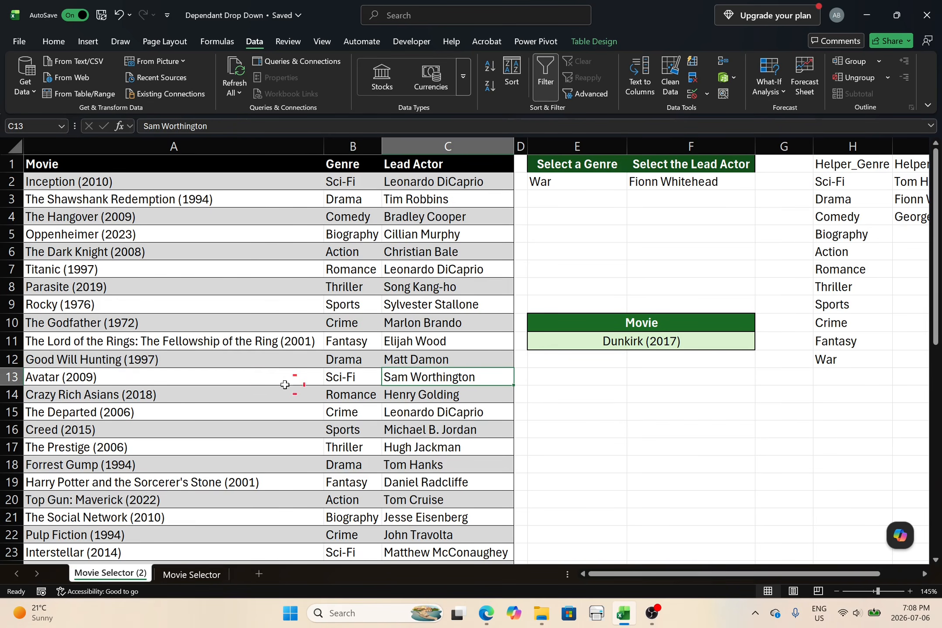
left_click(237, 381)
left_click(609, 184)
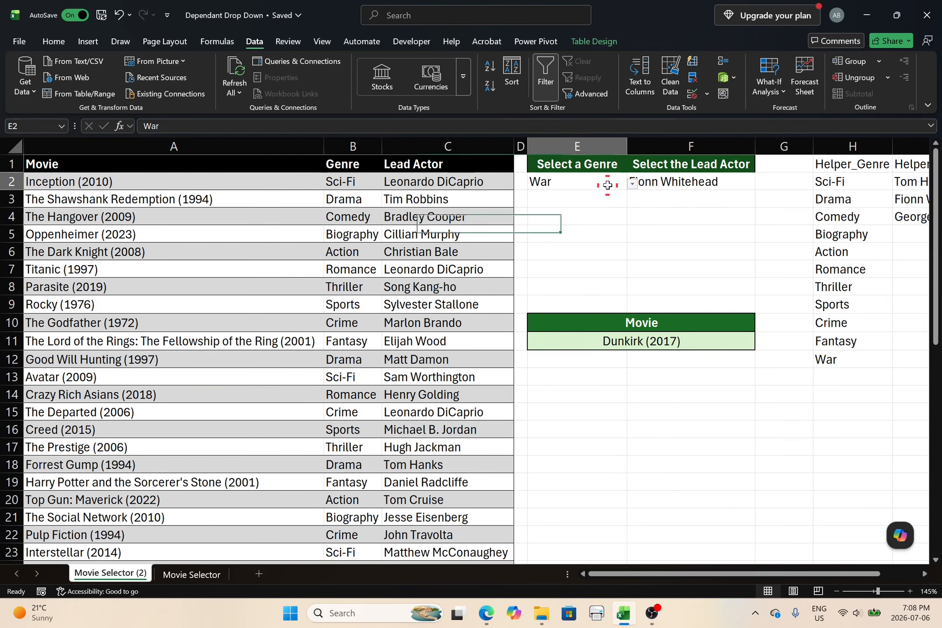
left_click(632, 183)
left_click(550, 197)
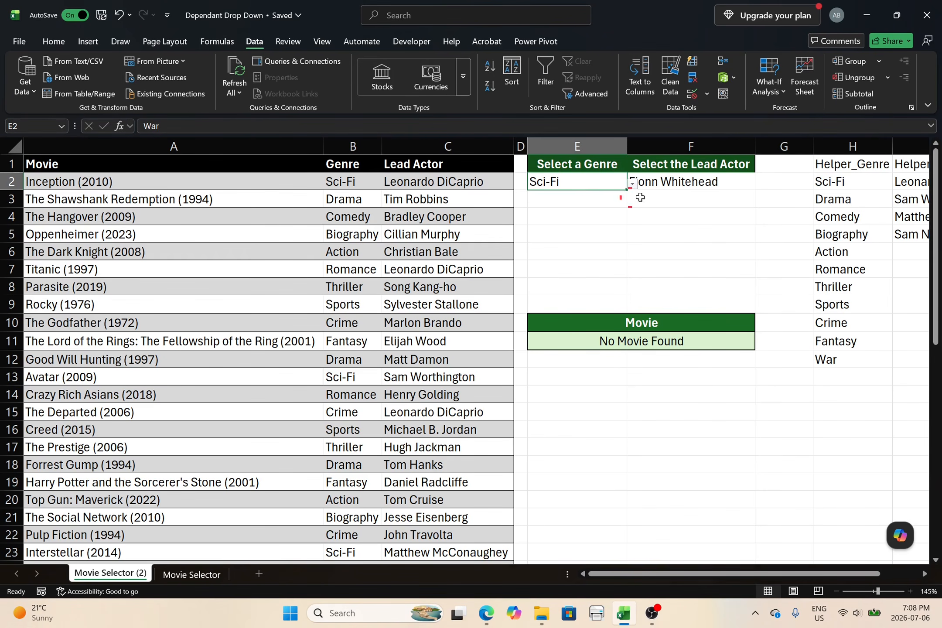
left_click(732, 182)
left_click(760, 185)
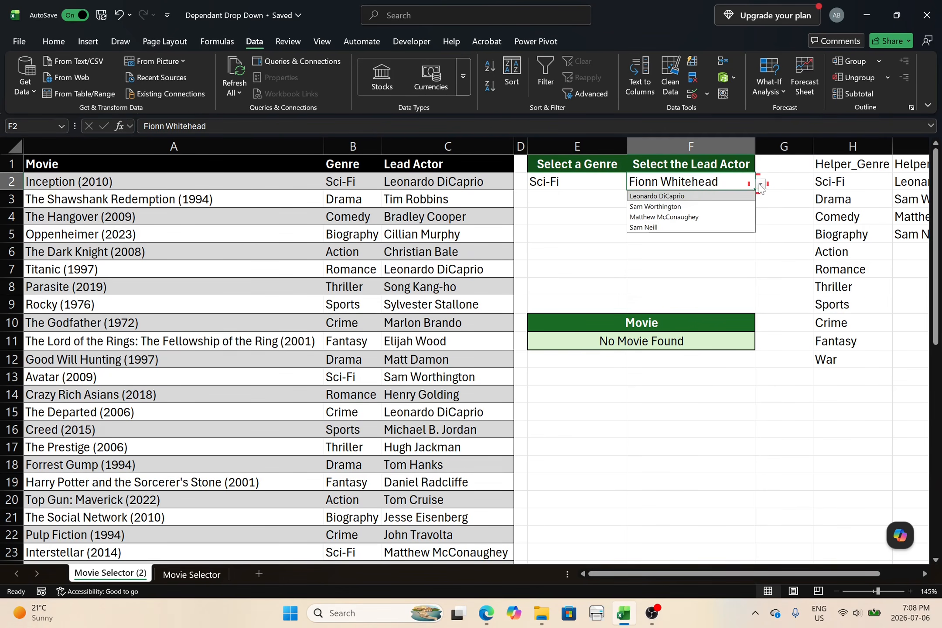
left_click(692, 206)
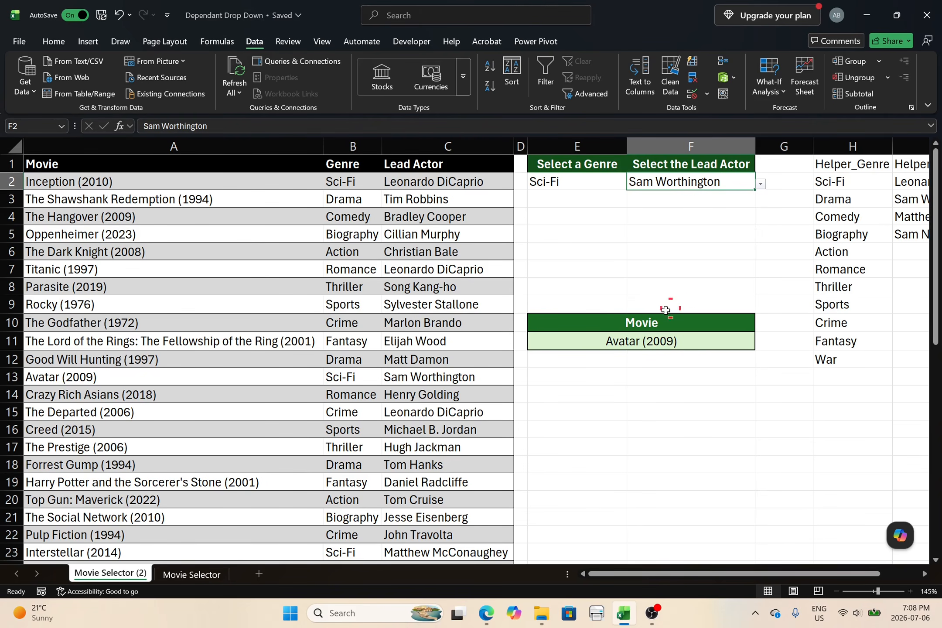
left_click(623, 340)
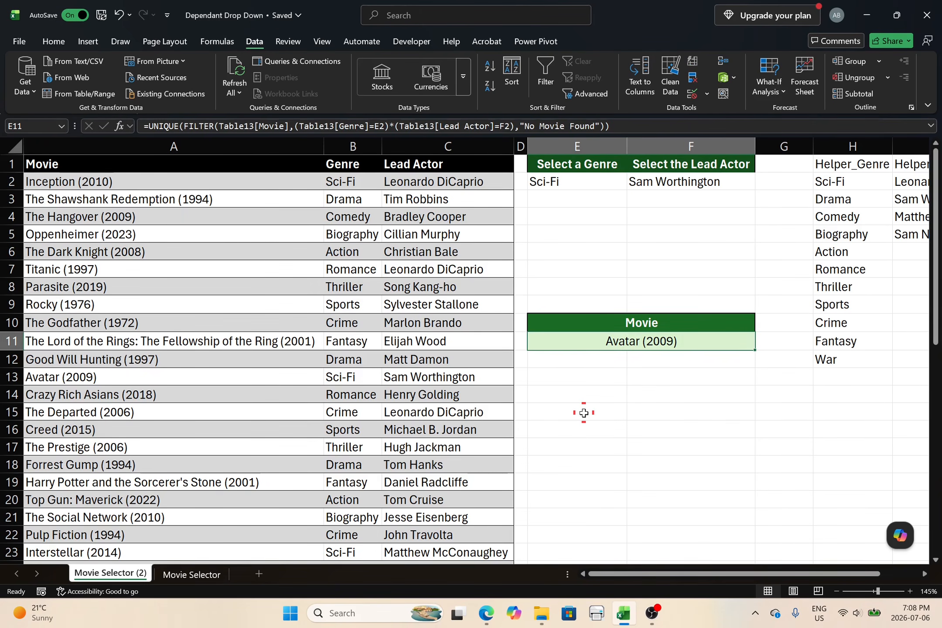
- Hide the helper columns H and I, which hold the Helper_Genre and Helper_Actor lists
left_click_drag(661, 574, 702, 574)
left_click_drag(740, 147, 815, 151)
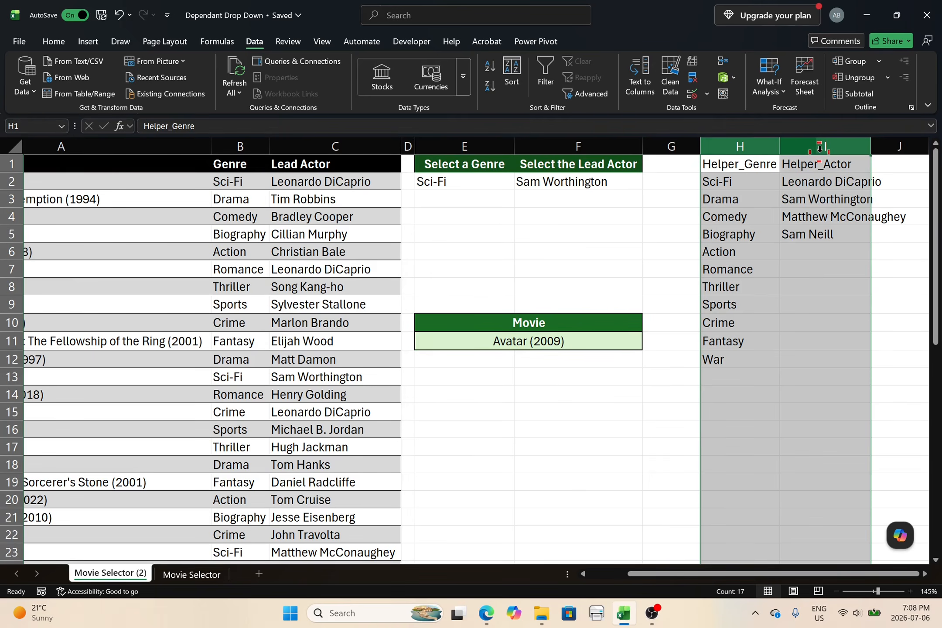
right_click(819, 150)
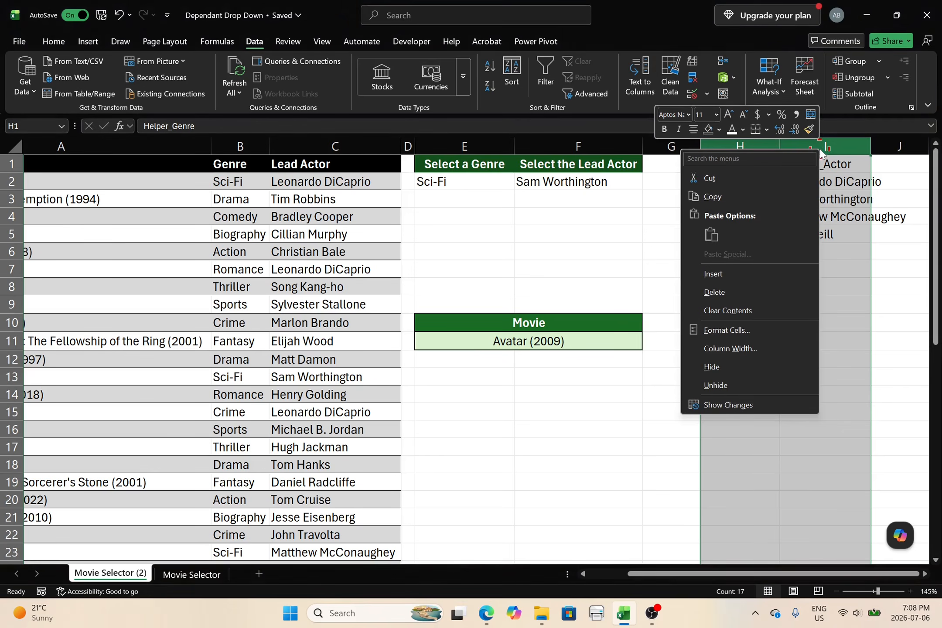
left_click(717, 385)
left_click_drag(771, 217, 767, 158)
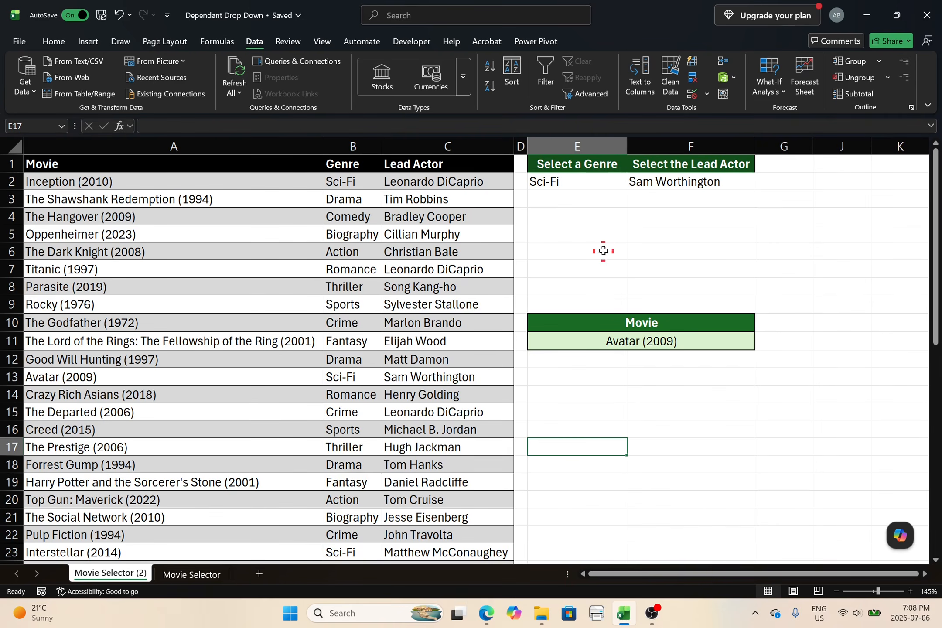
- Fill the two selection cells E2:F2 with the lightest green theme colour, matching the movie result cell
left_click_drag(593, 181, 633, 185)
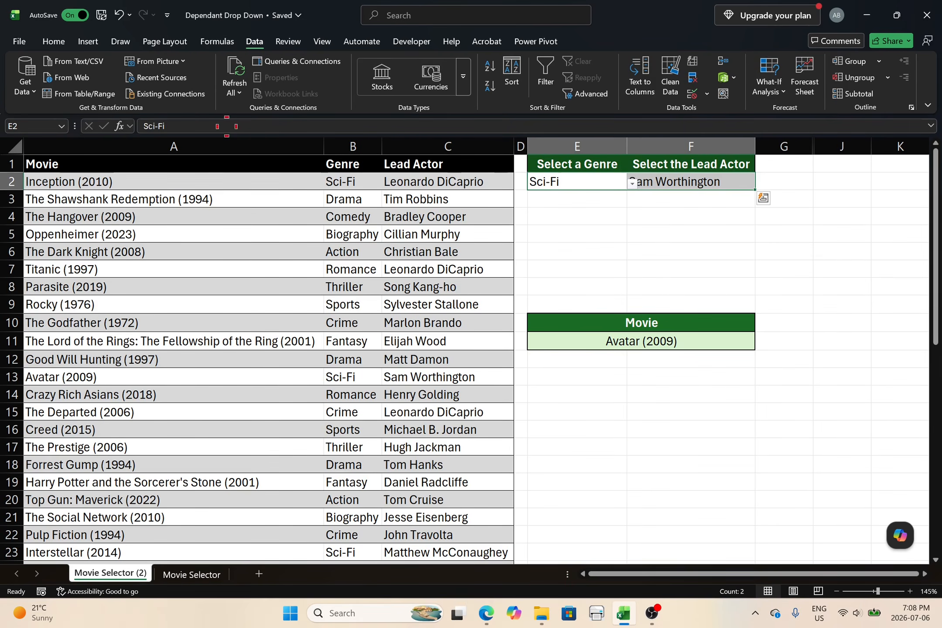
left_click(53, 41)
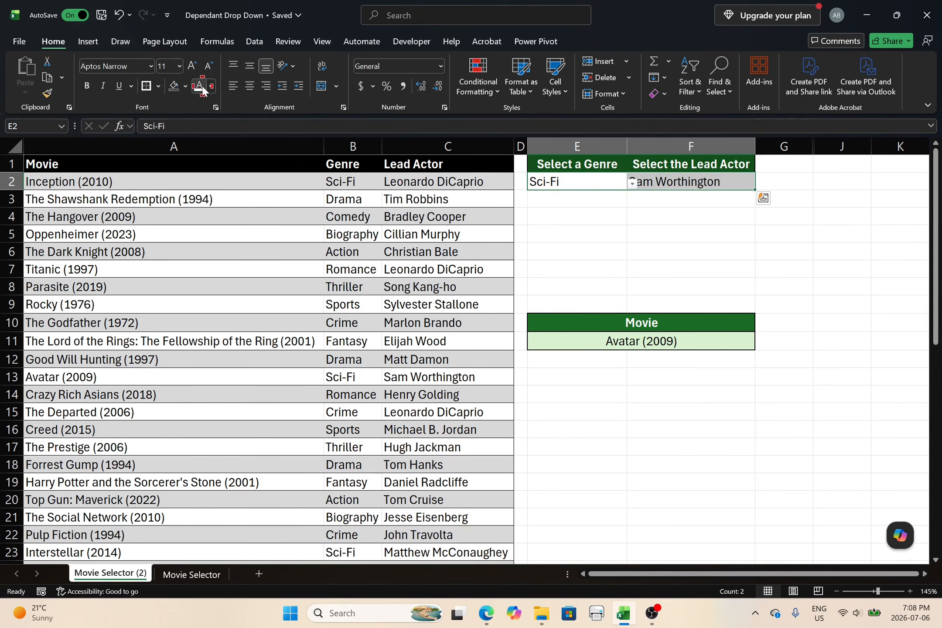
left_click(186, 86)
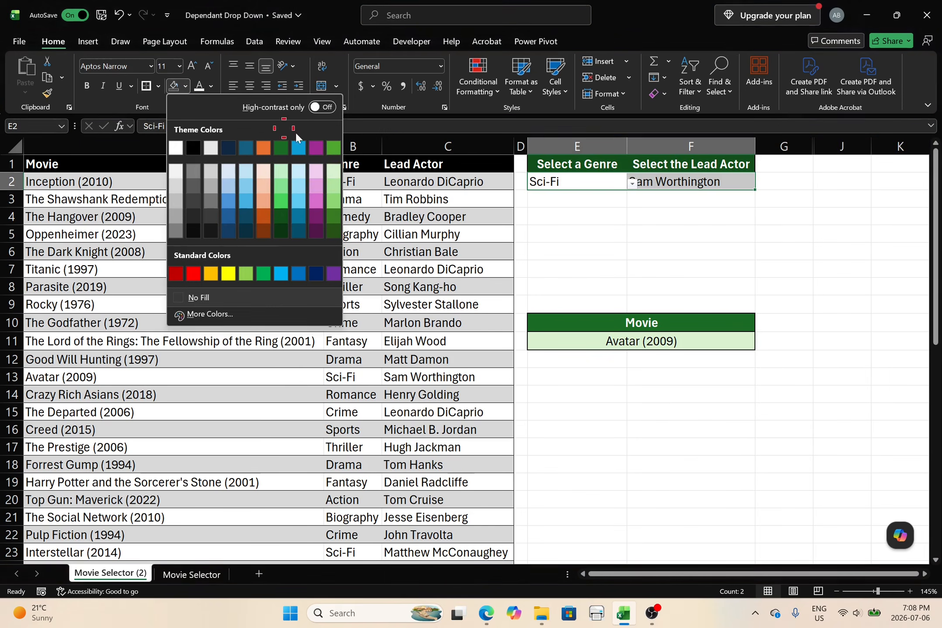
left_click(334, 172)
left_click(779, 483)
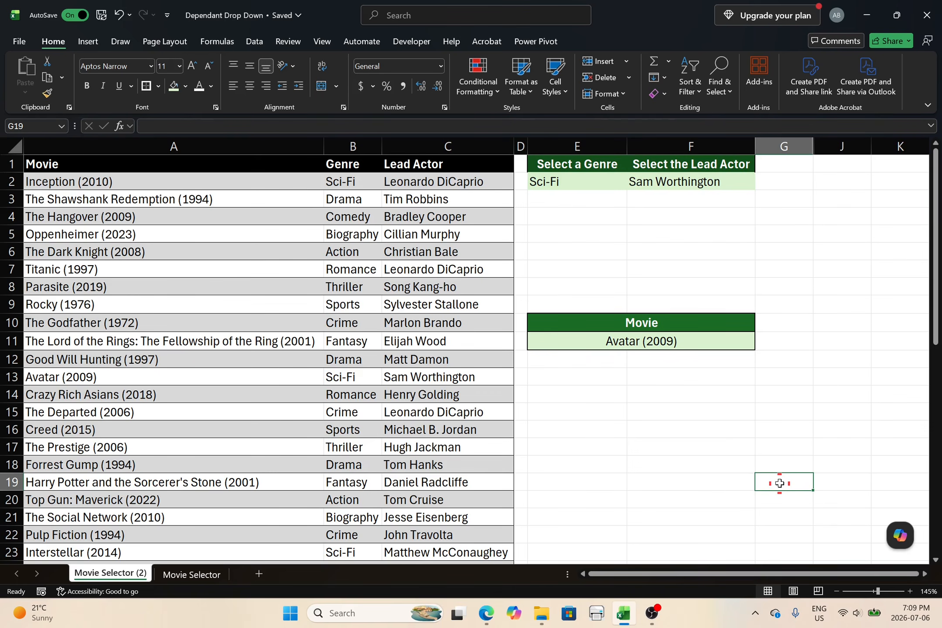